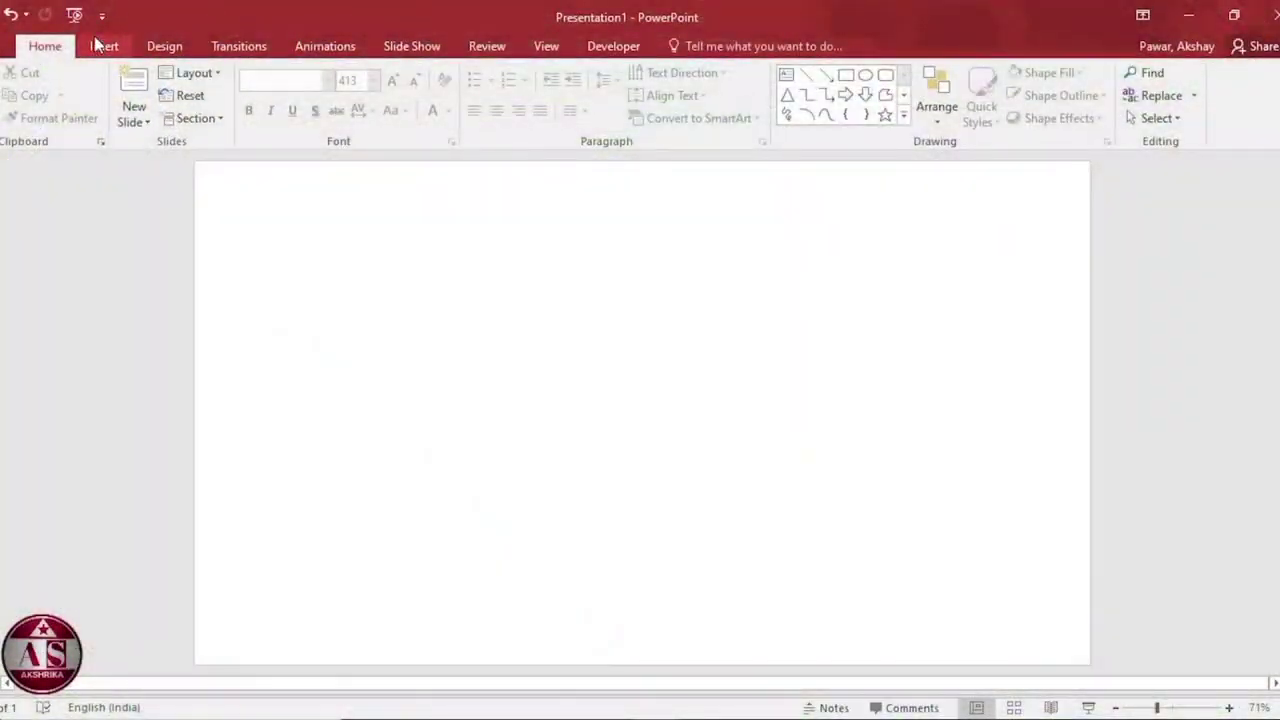
# Insert a yellow-style WordArt reading 'TREE'.
pyautogui.click(100, 44)
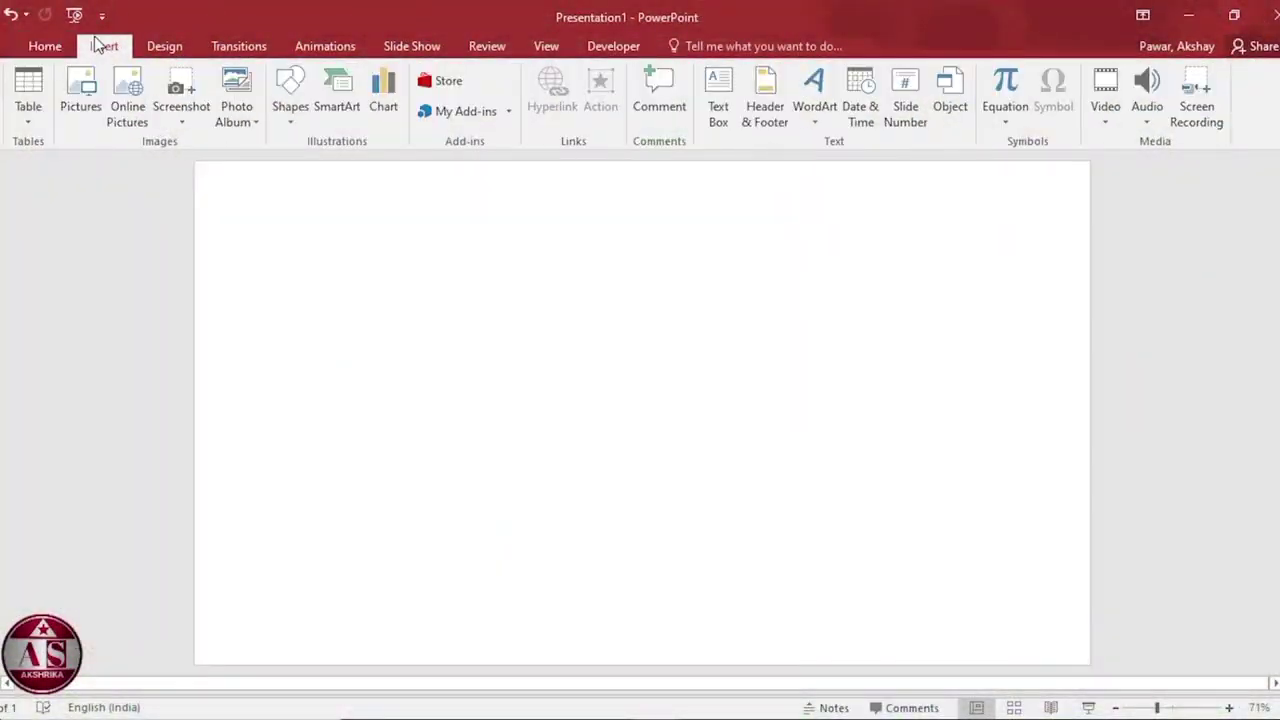
pyautogui.click(832, 112)
pyautogui.click(1040, 170)
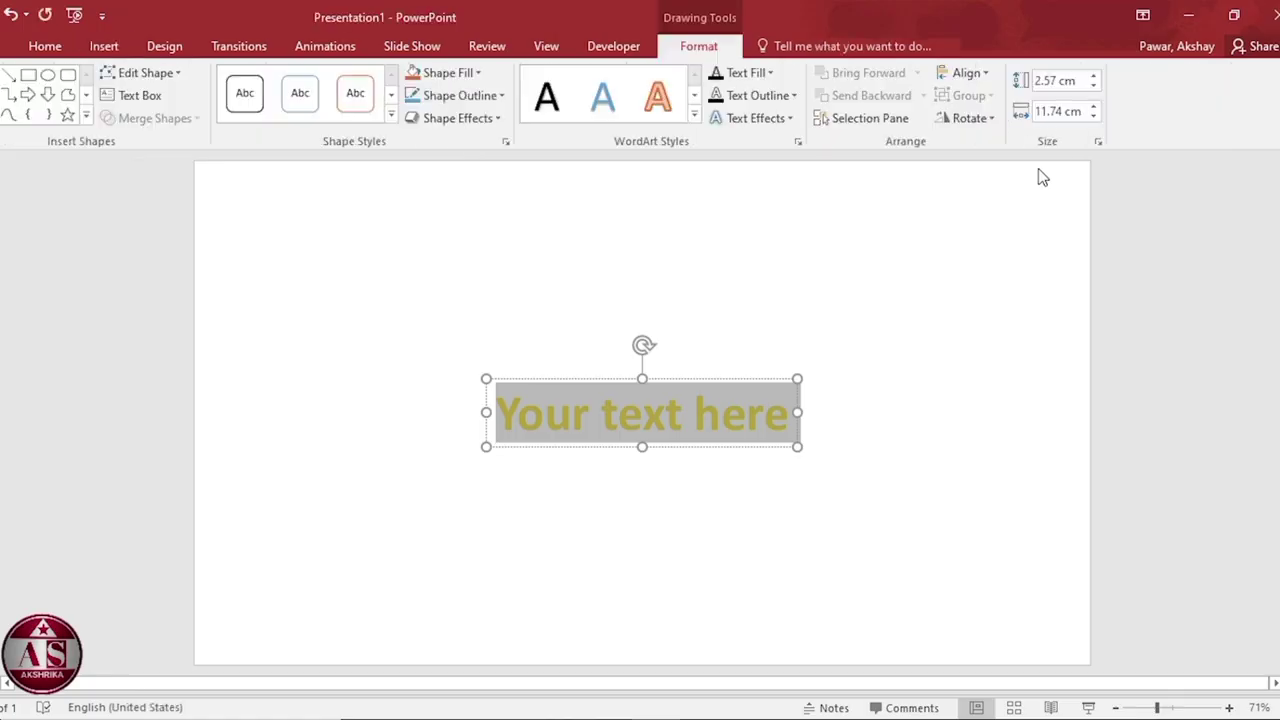
pyautogui.write('TREE')
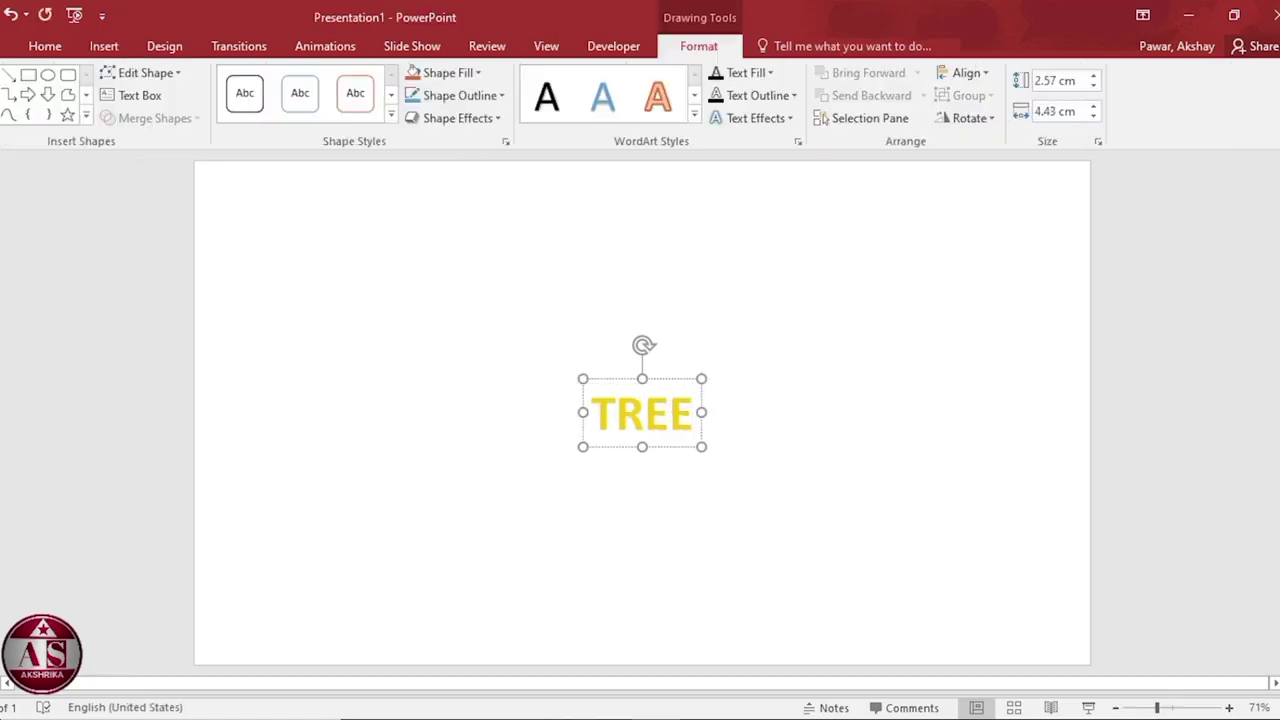
# Set the TREE text to Arial Black and enlarge it to span the slide width.
pyautogui.hotkey('ctrl', 'a')
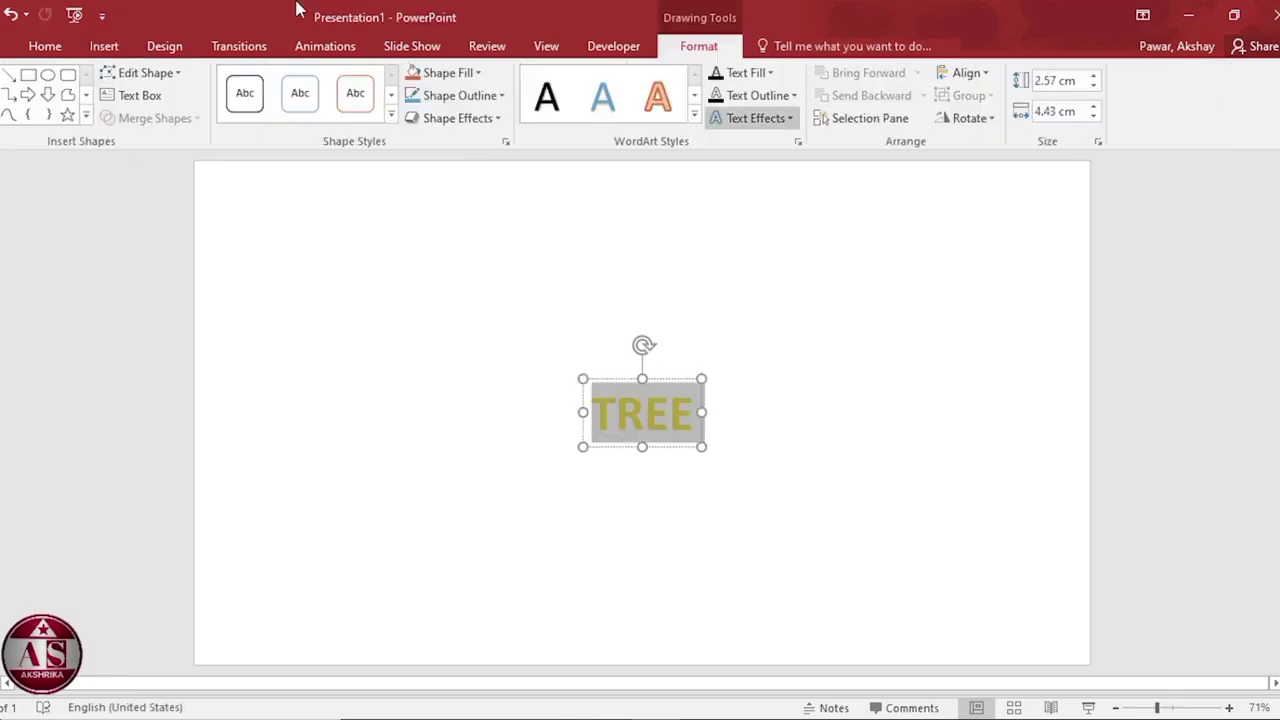
pyautogui.click(40, 47)
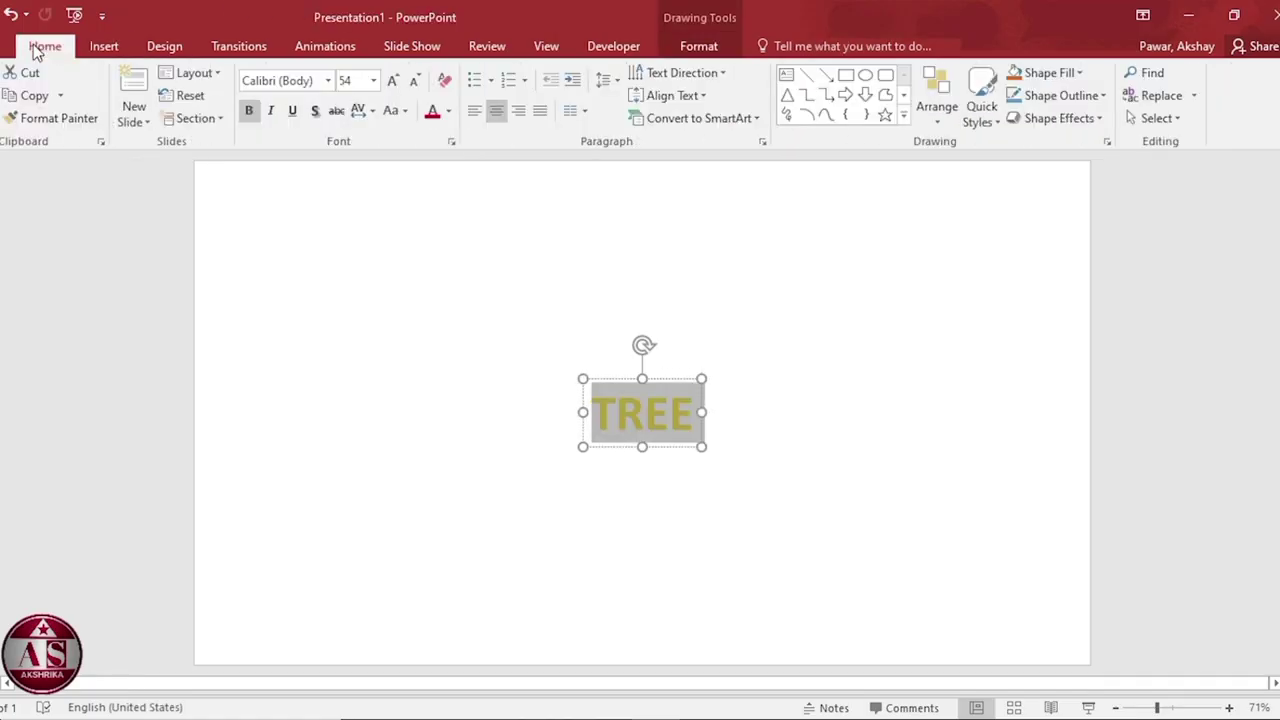
pyautogui.click(329, 81)
pyautogui.click(314, 200)
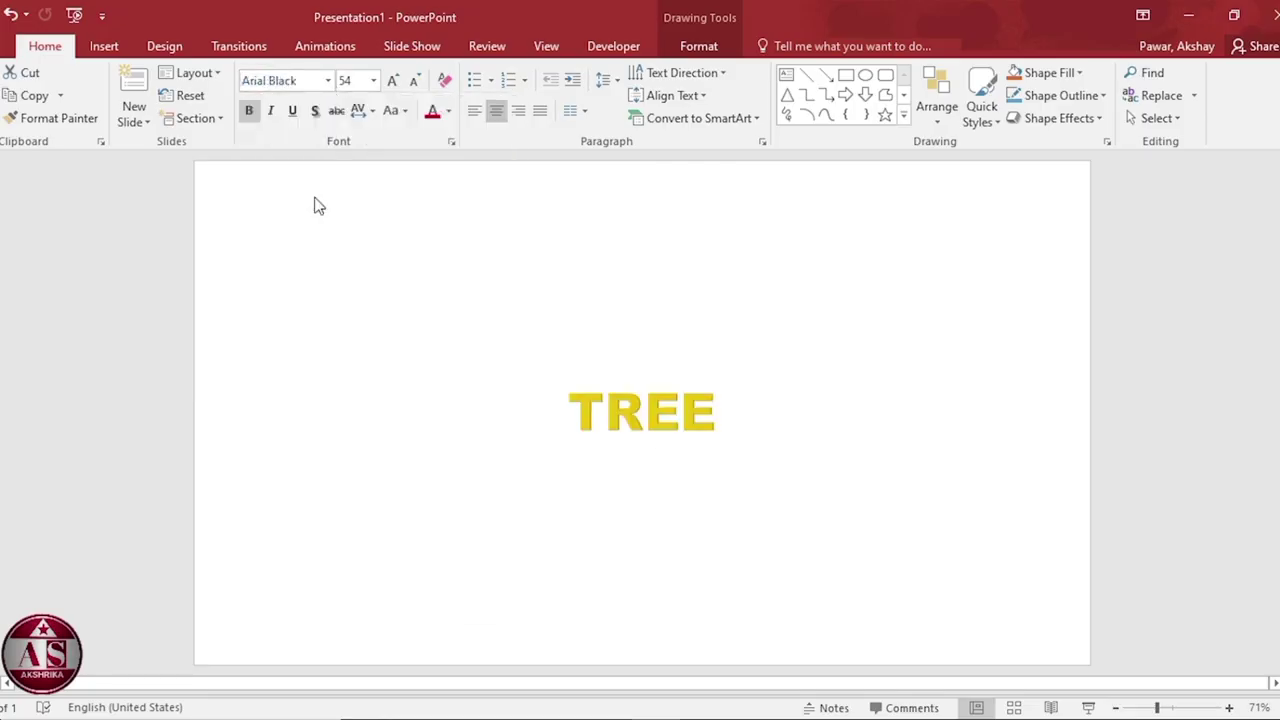
pyautogui.click(398, 72)
pyautogui.click(398, 72)
pyautogui.click(398, 72)
pyautogui.click(398, 72)
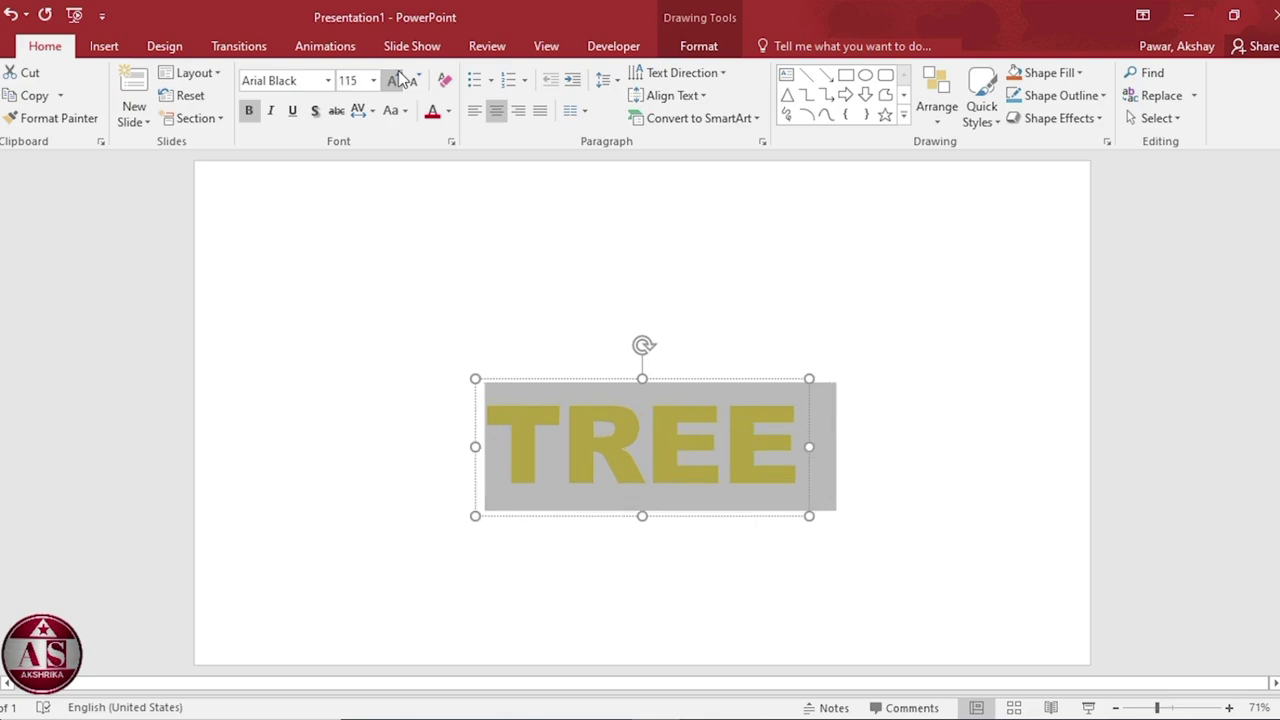
pyautogui.click(398, 72)
pyautogui.click(398, 72)
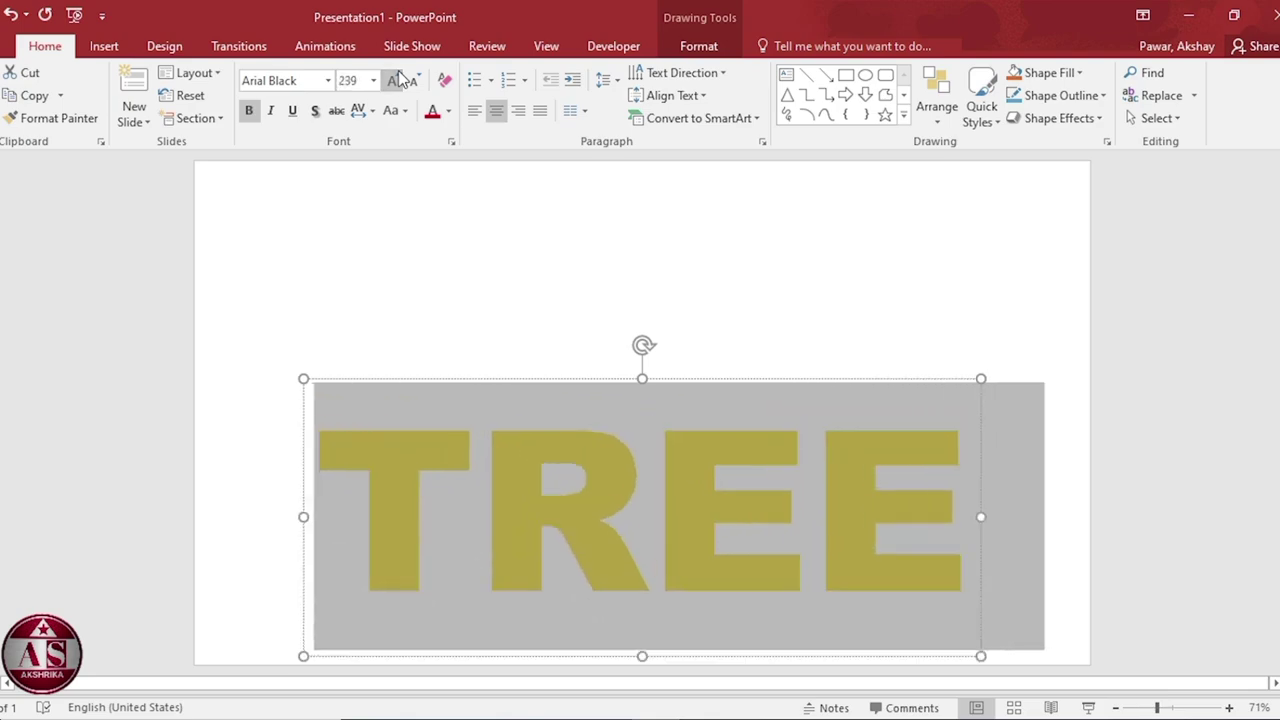
pyautogui.click(398, 72)
# Align the TREE WordArt to the vertical middle of the slide.
pyautogui.click(680, 50)
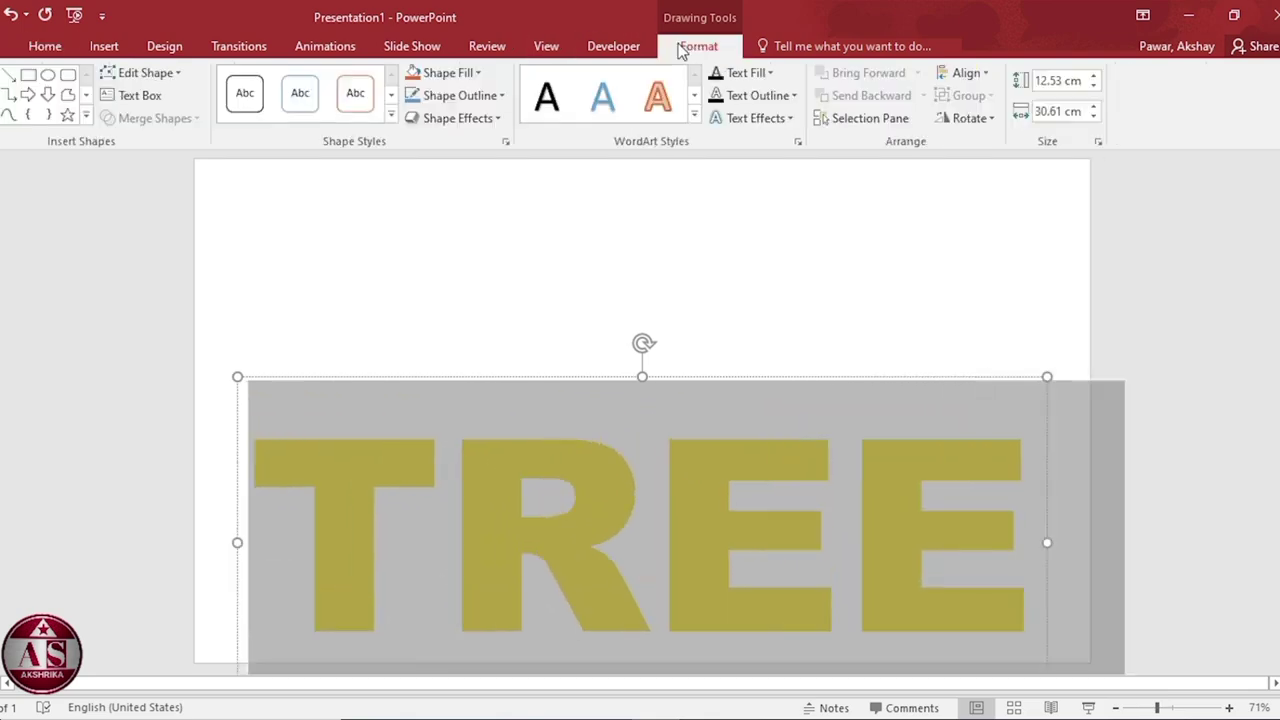
pyautogui.click(990, 75)
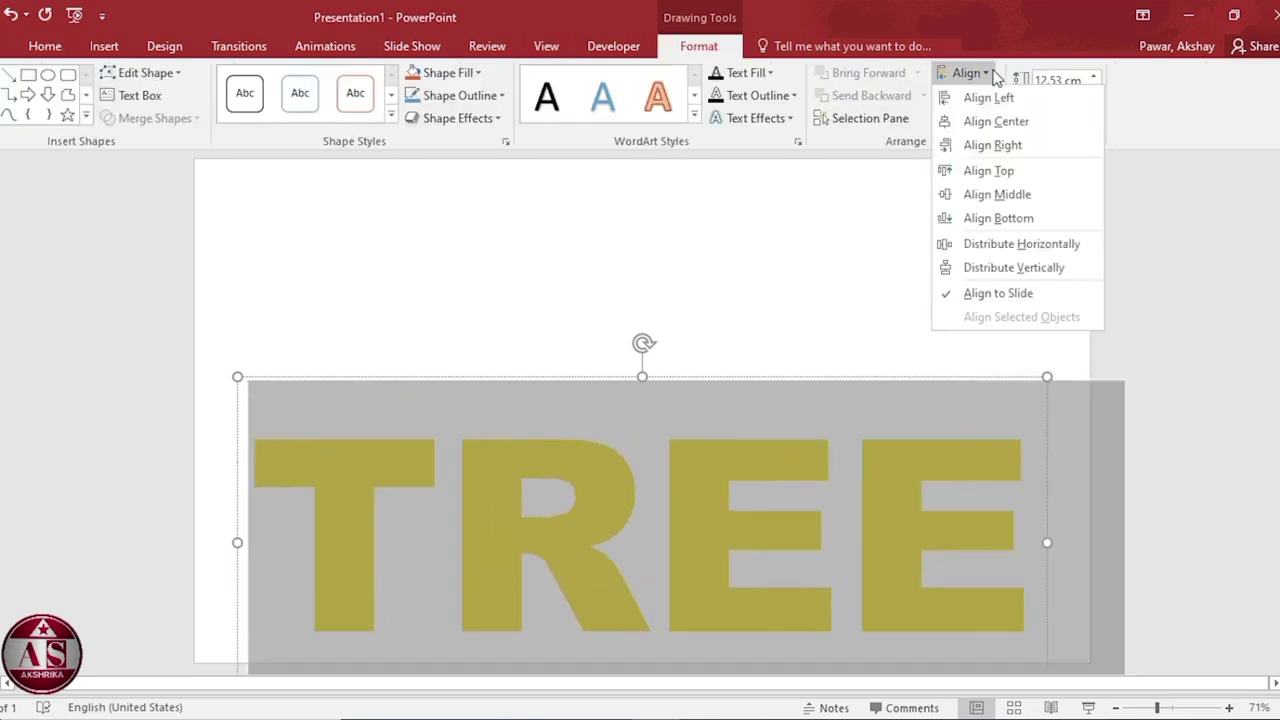
pyautogui.click(993, 194)
pyautogui.click(955, 205)
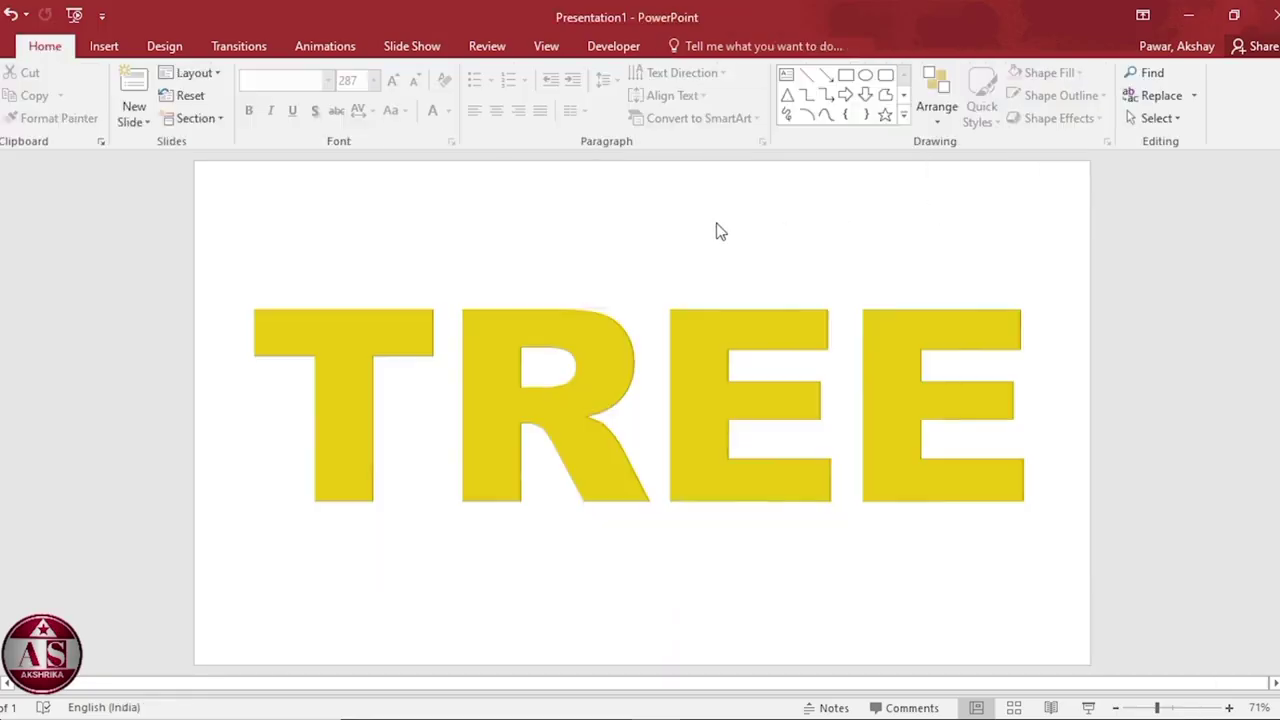
# Insert the picture 'Tree image.jpeg' onto the slide.
pyautogui.click(104, 46)
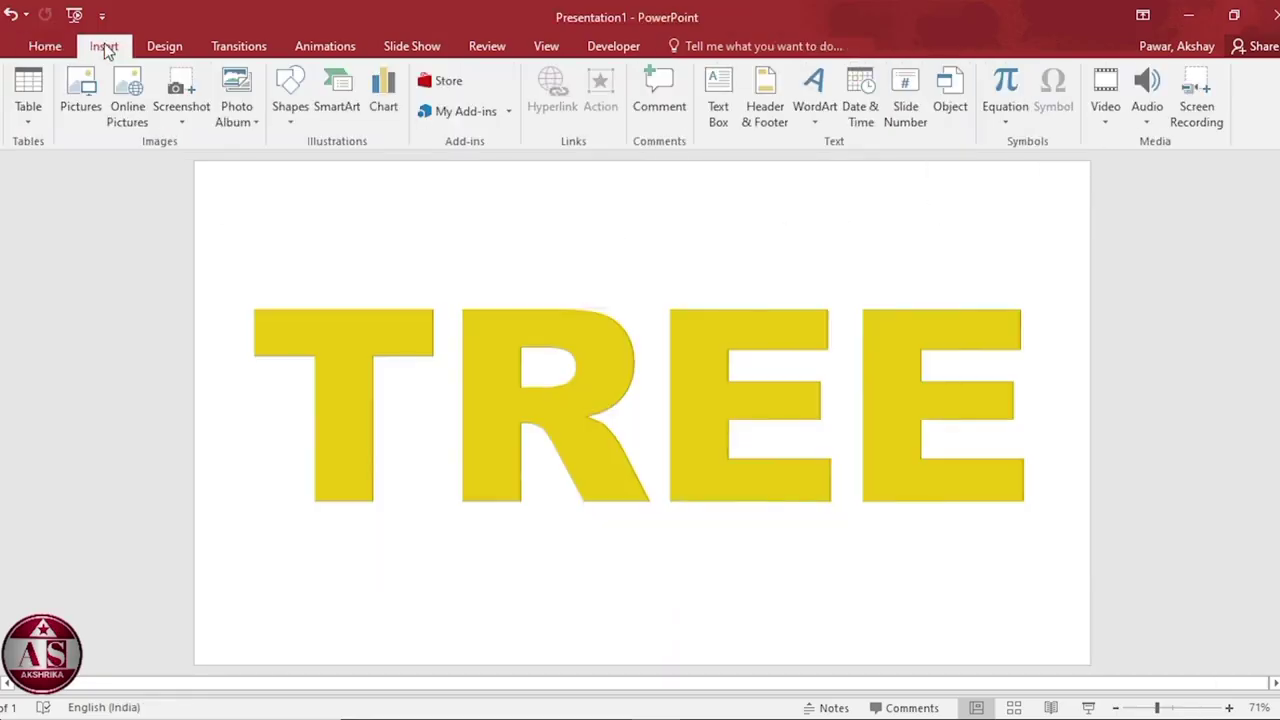
pyautogui.click(90, 105)
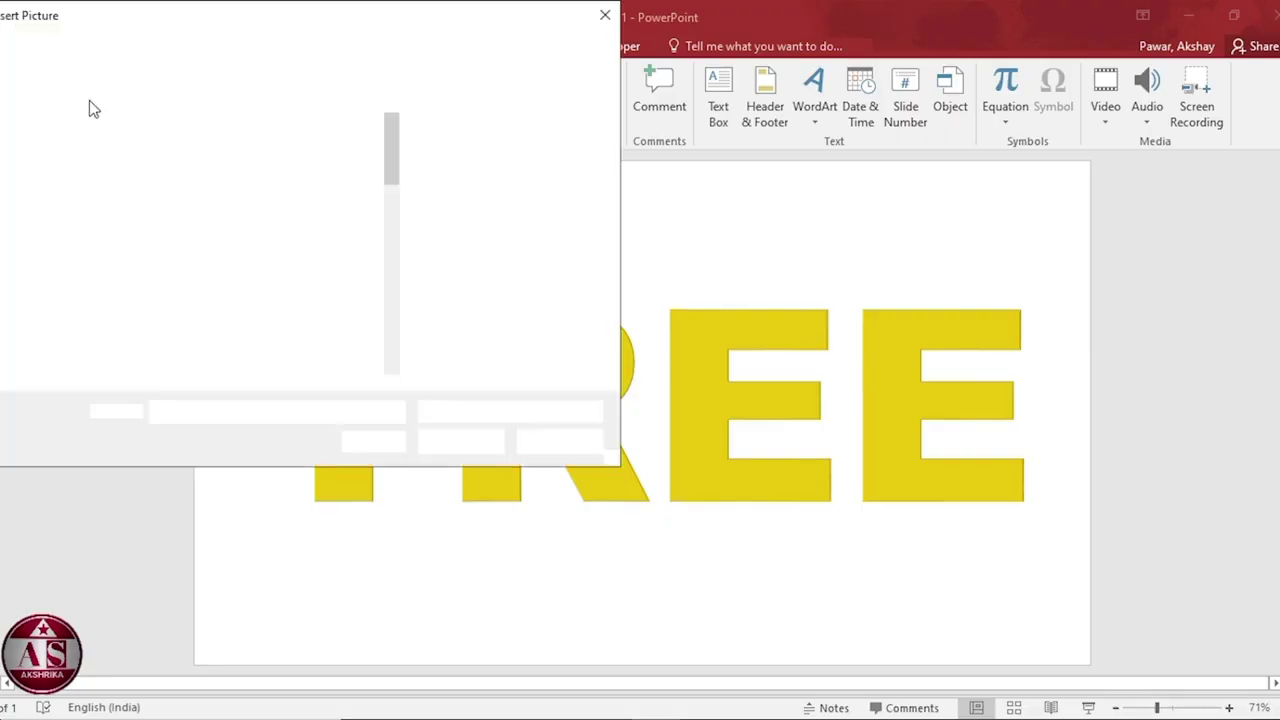
pyautogui.scroll(-5, 309, 114)
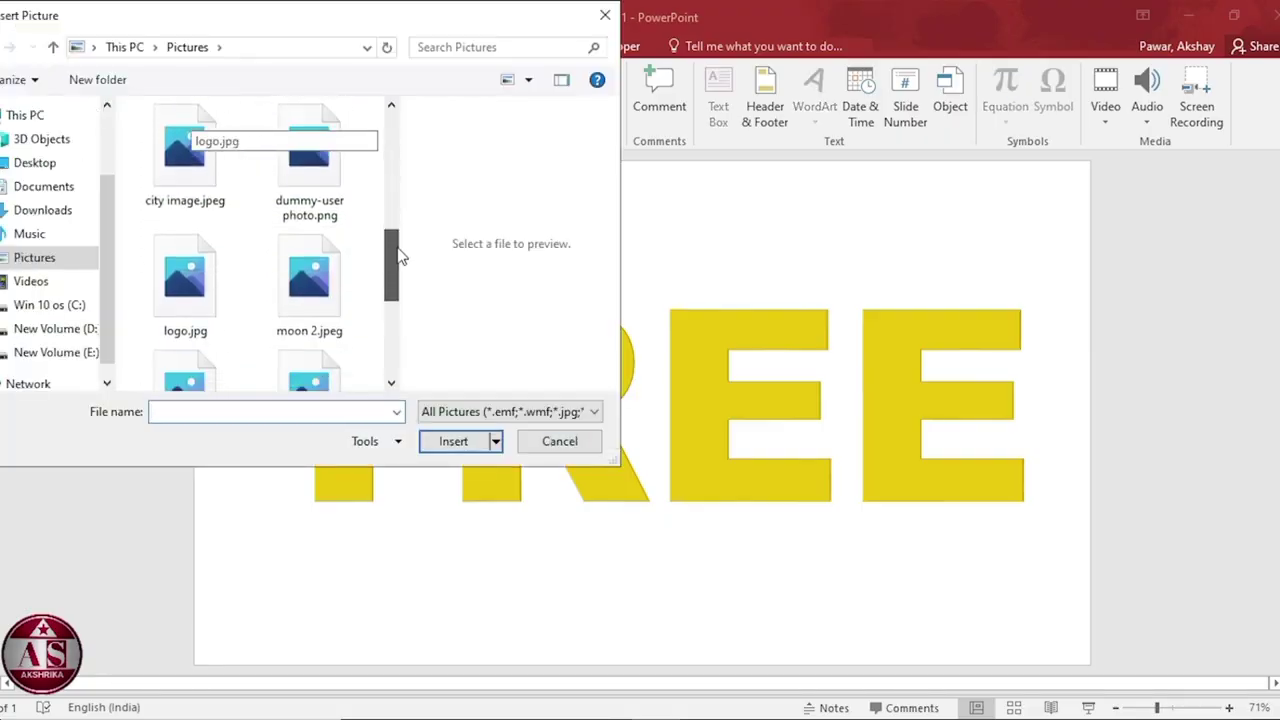
pyautogui.moveTo(398, 257); pyautogui.dragTo(401, 343)
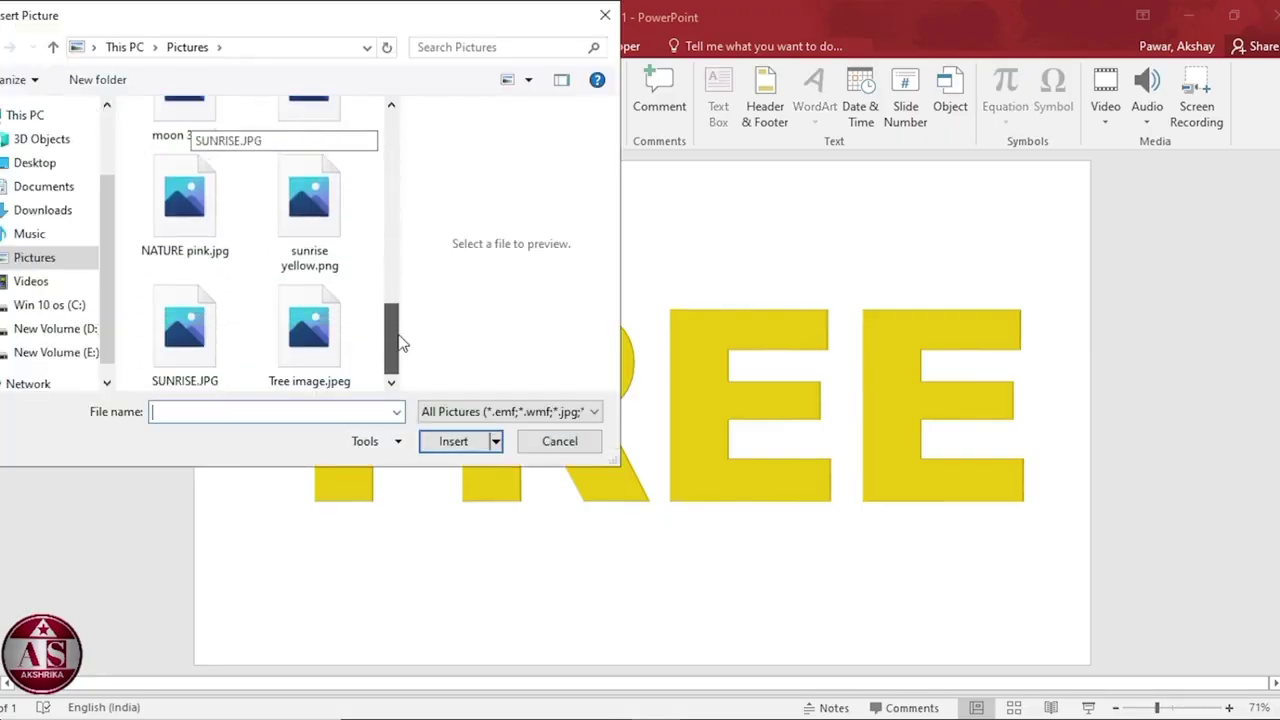
pyautogui.click(303, 333)
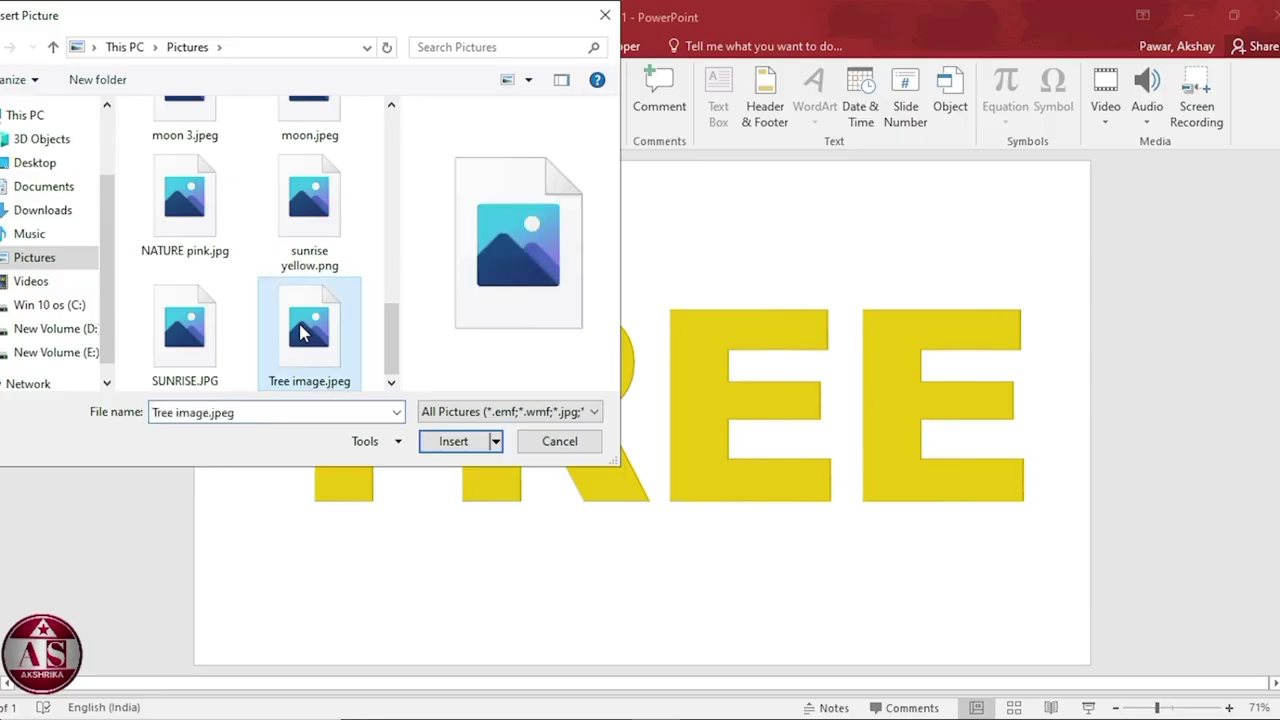
pyautogui.click(456, 445)
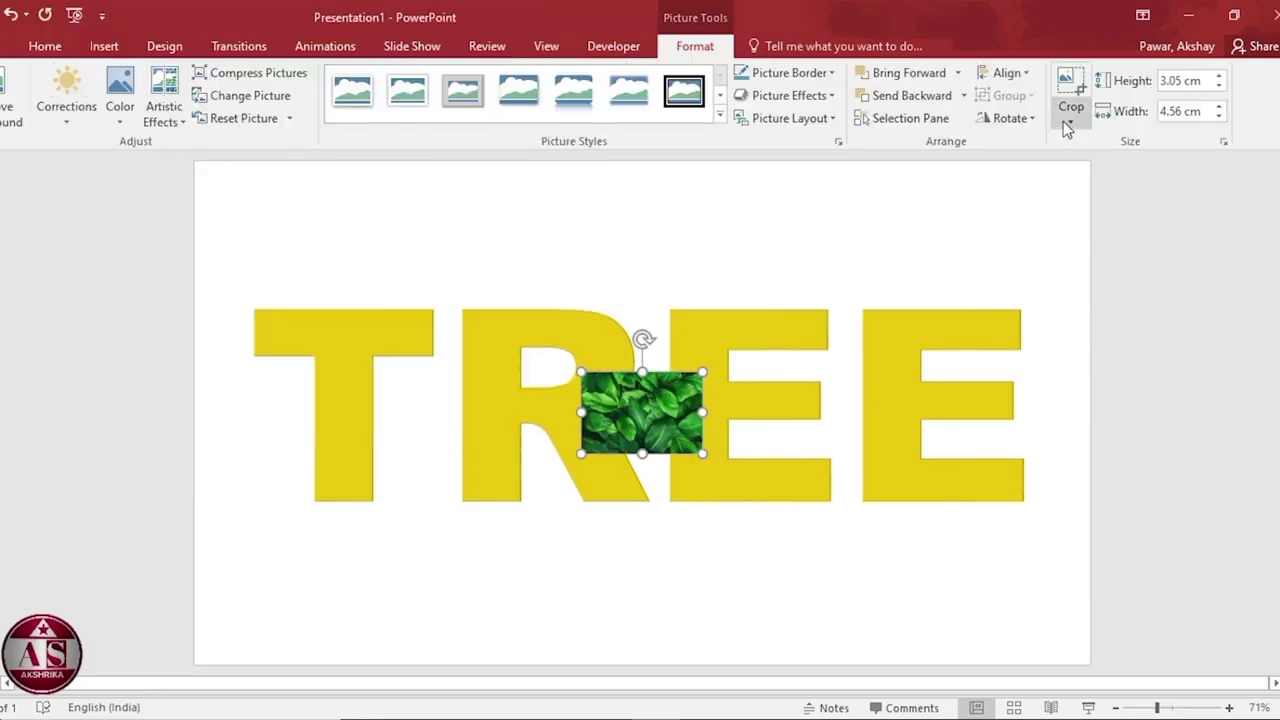
# Crop the leaf picture to a 16:9 aspect ratio.
pyautogui.click(1068, 124)
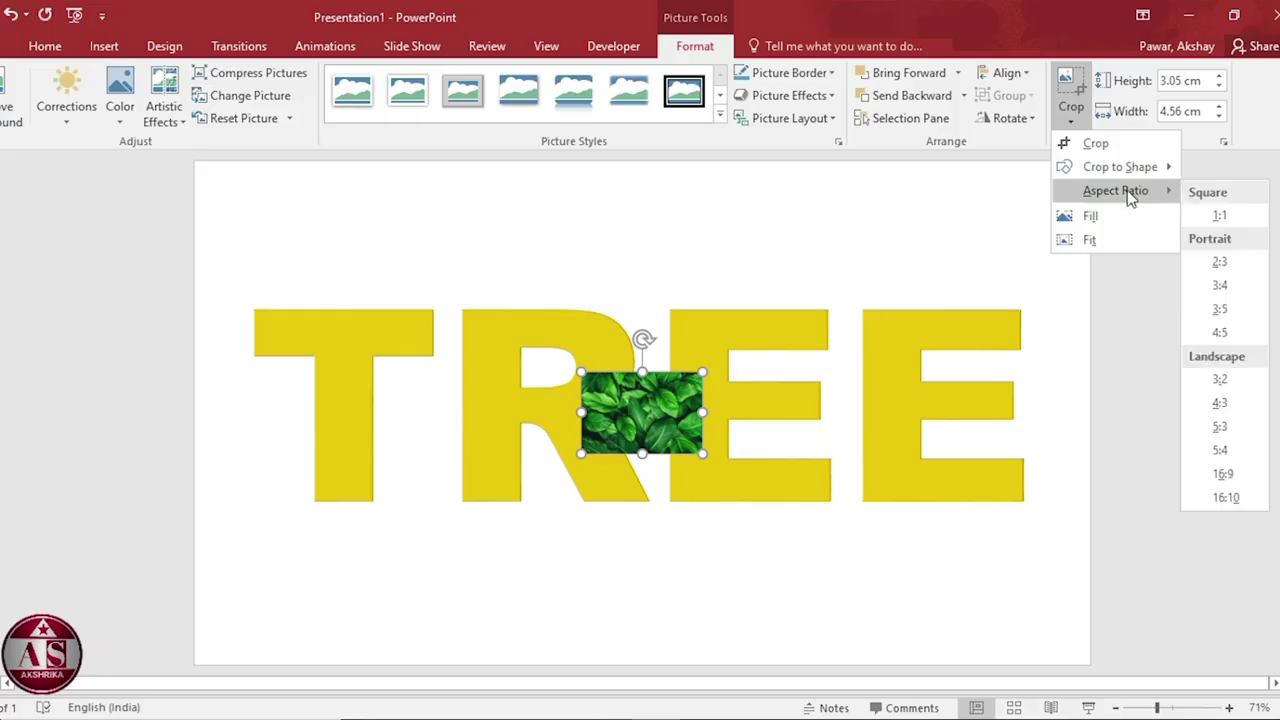
pyautogui.moveTo(1115, 190)
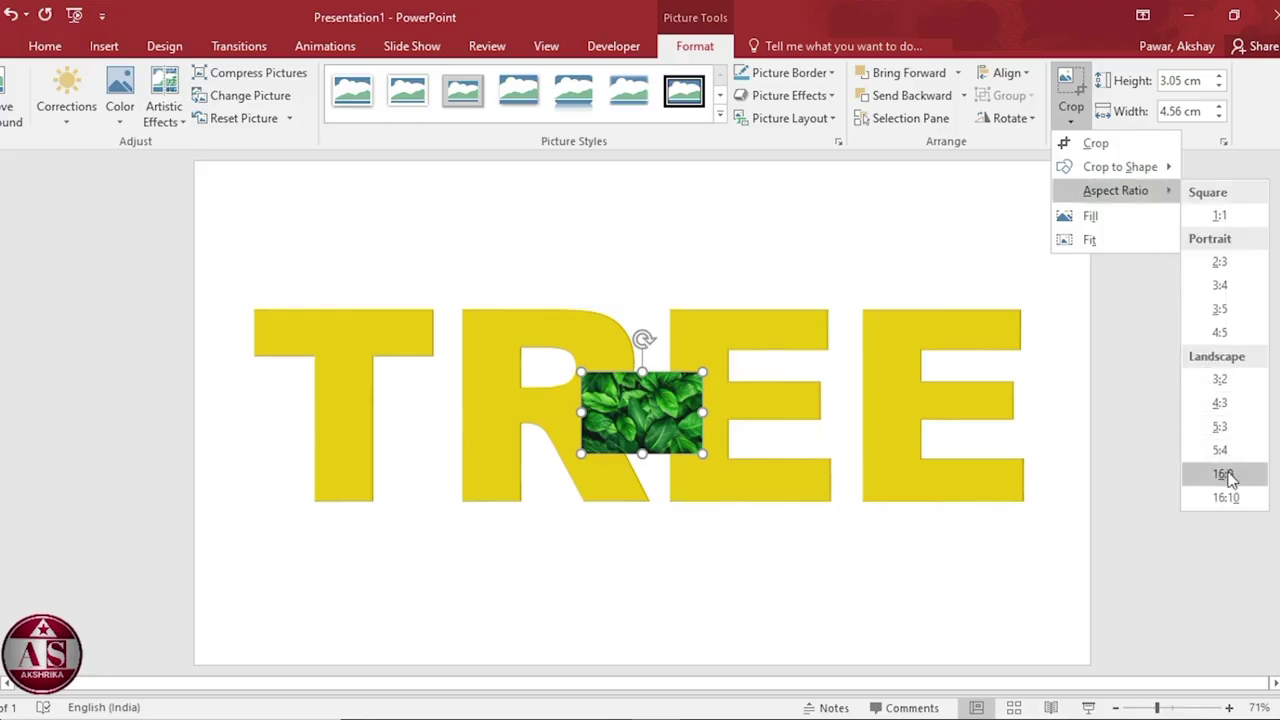
pyautogui.click(1229, 477)
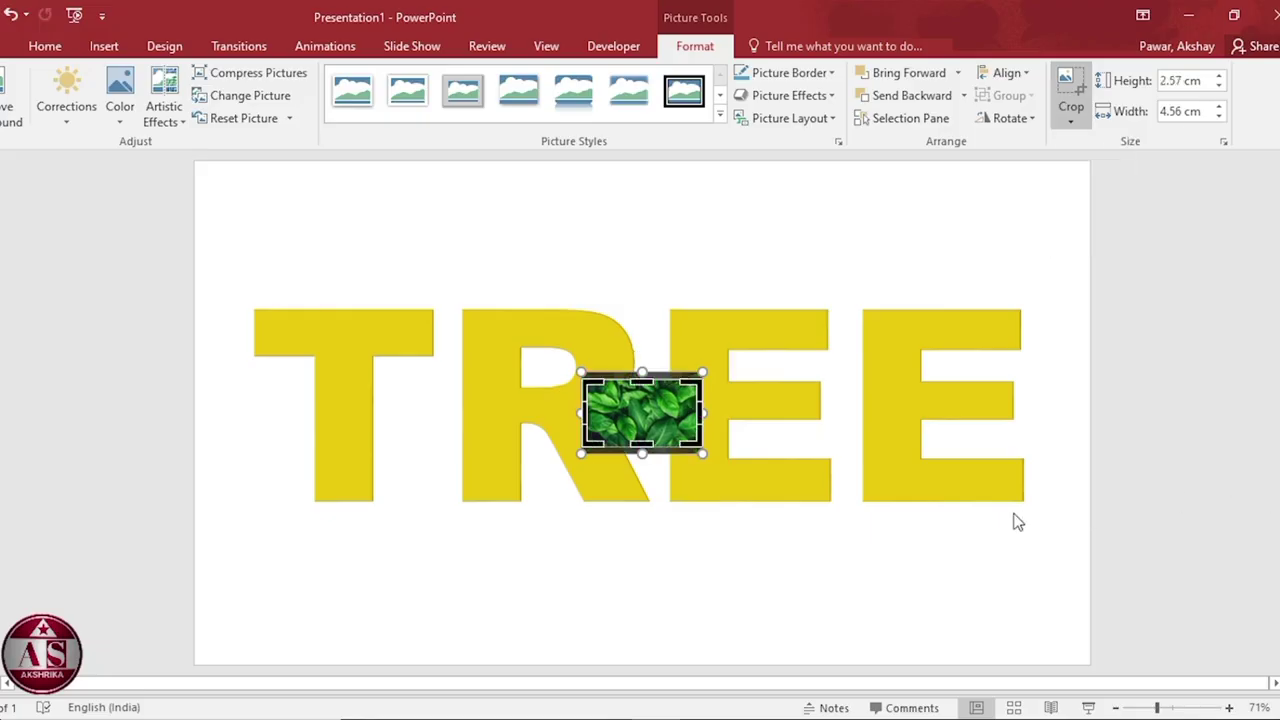
pyautogui.click(966, 549)
# Stretch the leaf picture over the whole slide and send it behind TREE.
pyautogui.click(641, 415)
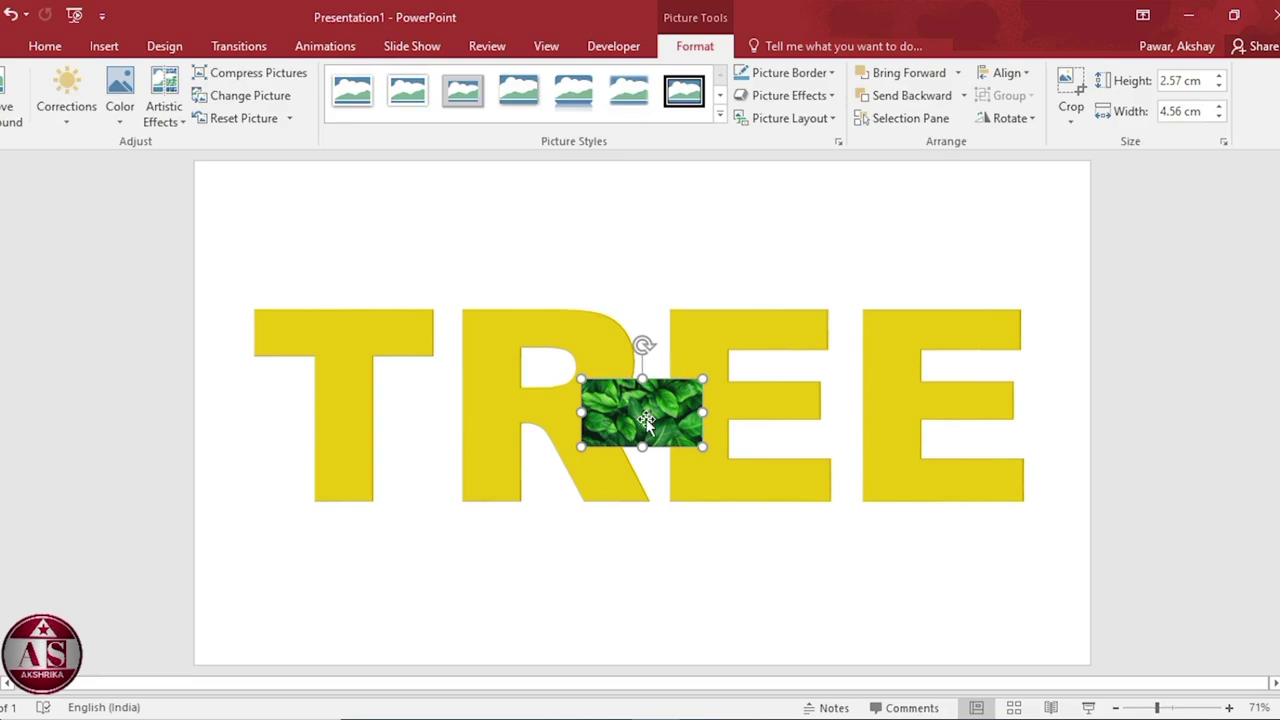
pyautogui.moveTo(641, 415); pyautogui.dragTo(254, 199)
pyautogui.moveTo(313, 229); pyautogui.dragTo(1090, 667)
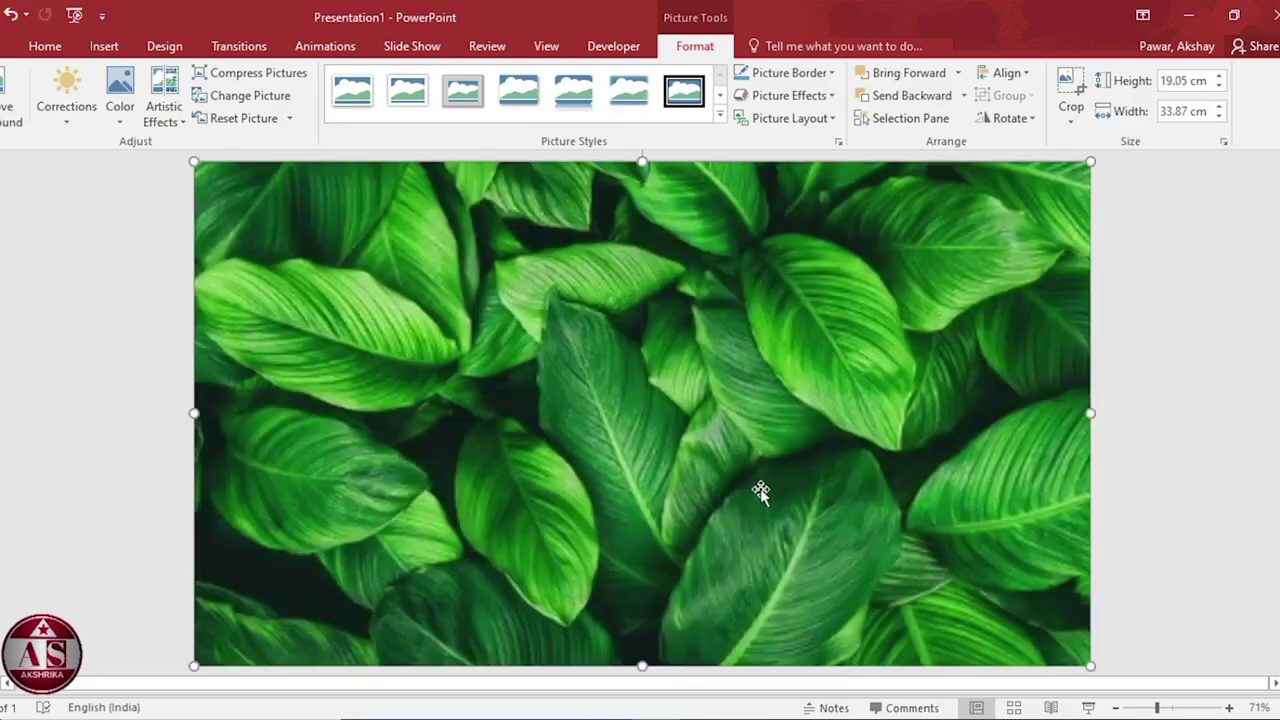
pyautogui.rightClick(733, 475)
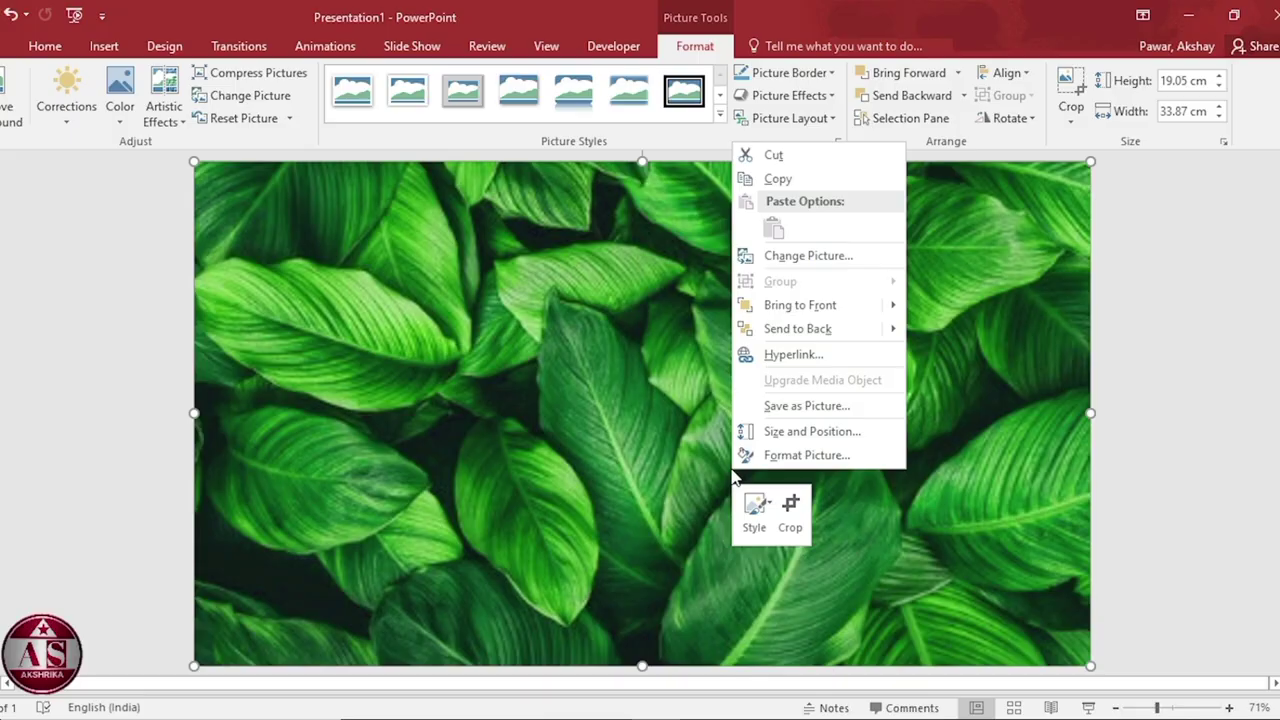
pyautogui.click(797, 330)
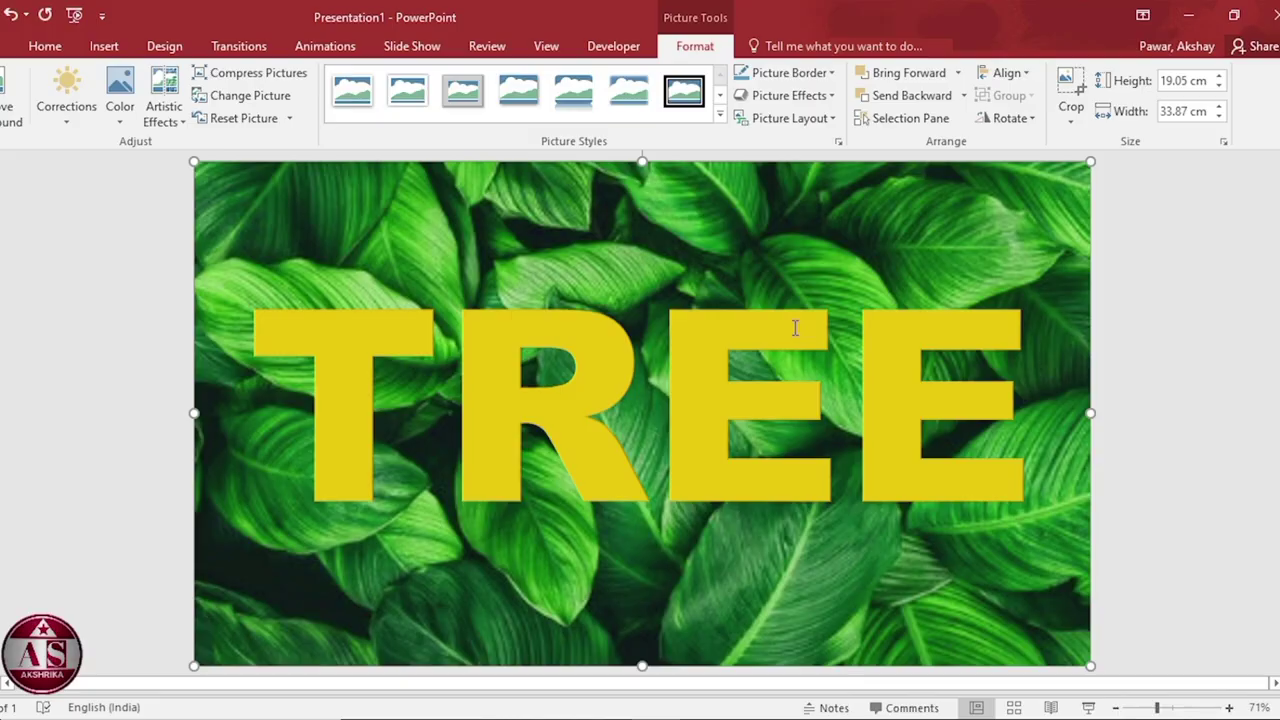
# Intersect the leaf photo with the TREE text using Merge Shapes.
pyautogui.click(796, 328)
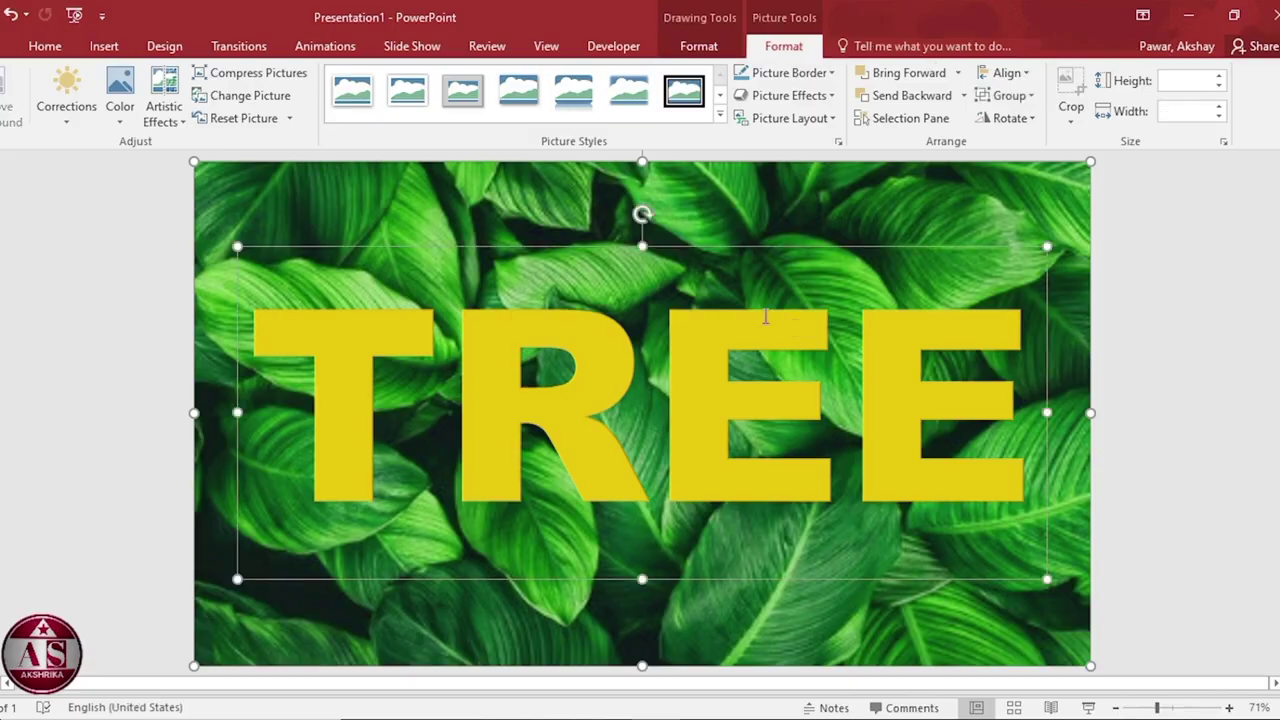
pyautogui.click(700, 46)
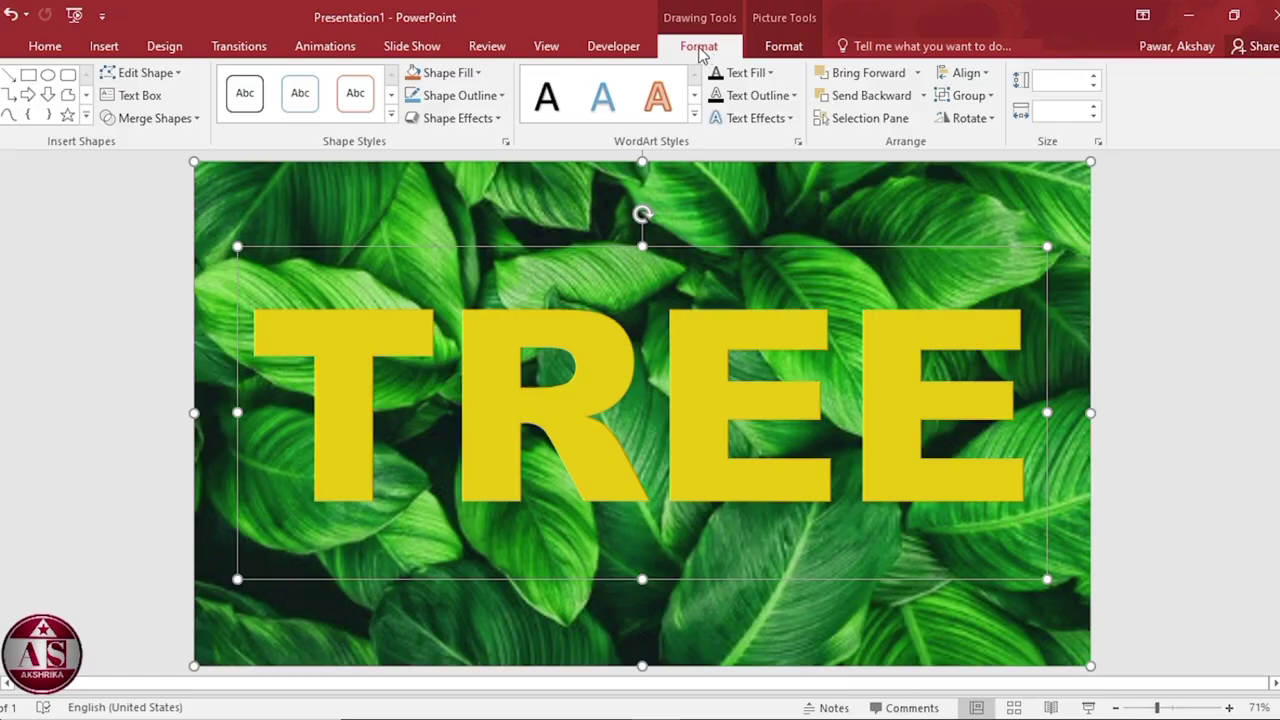
pyautogui.click(155, 118)
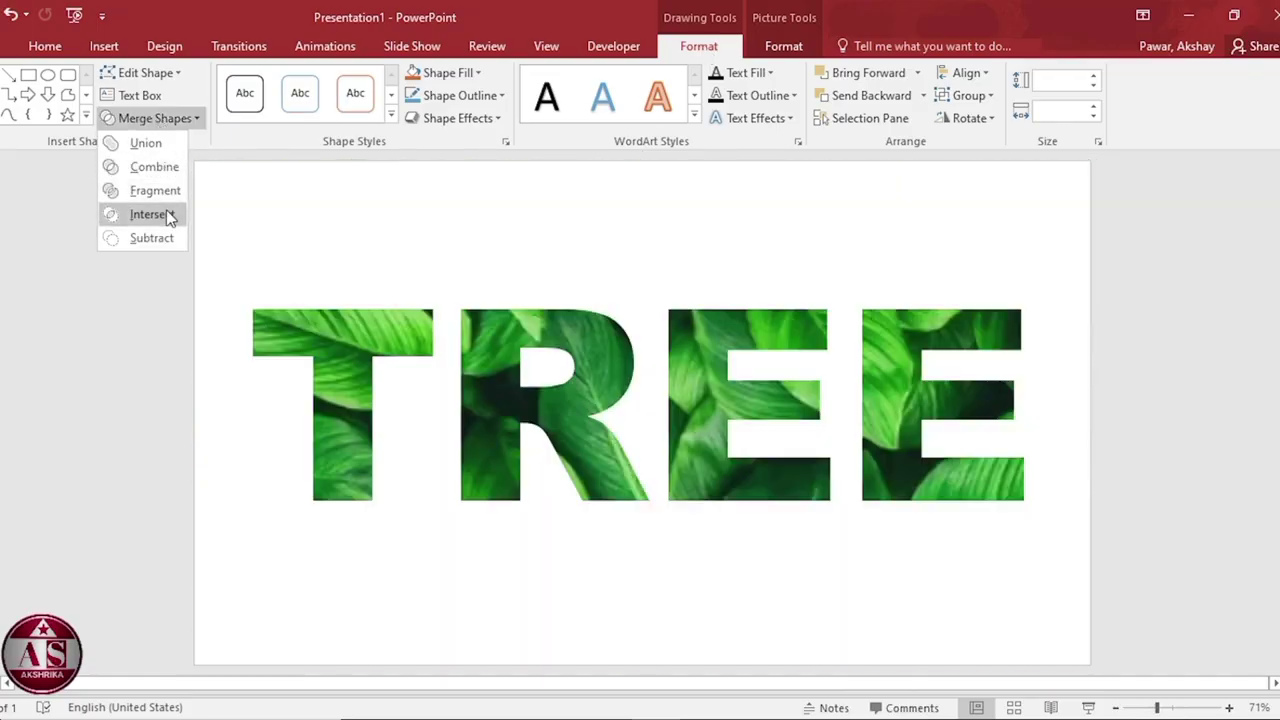
pyautogui.click(168, 216)
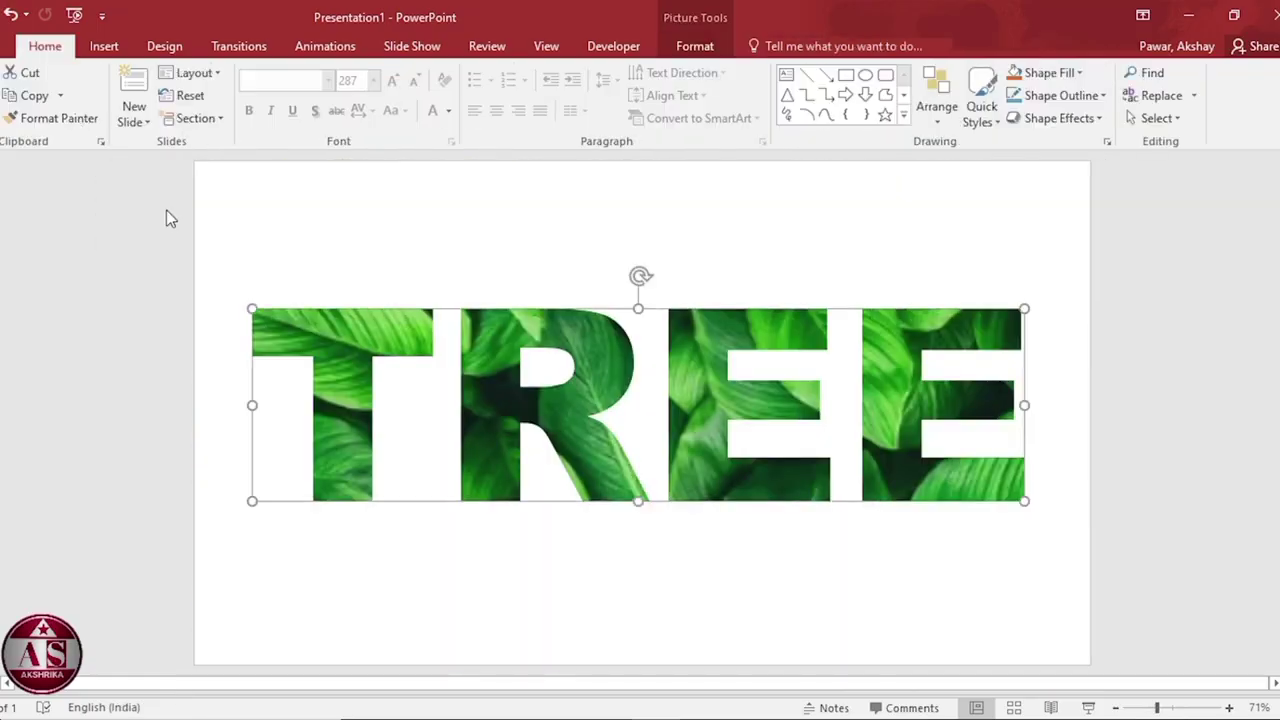
# Give the leaf-filled TREE letters an outer shadow and a half reflection.
pyautogui.click(714, 46)
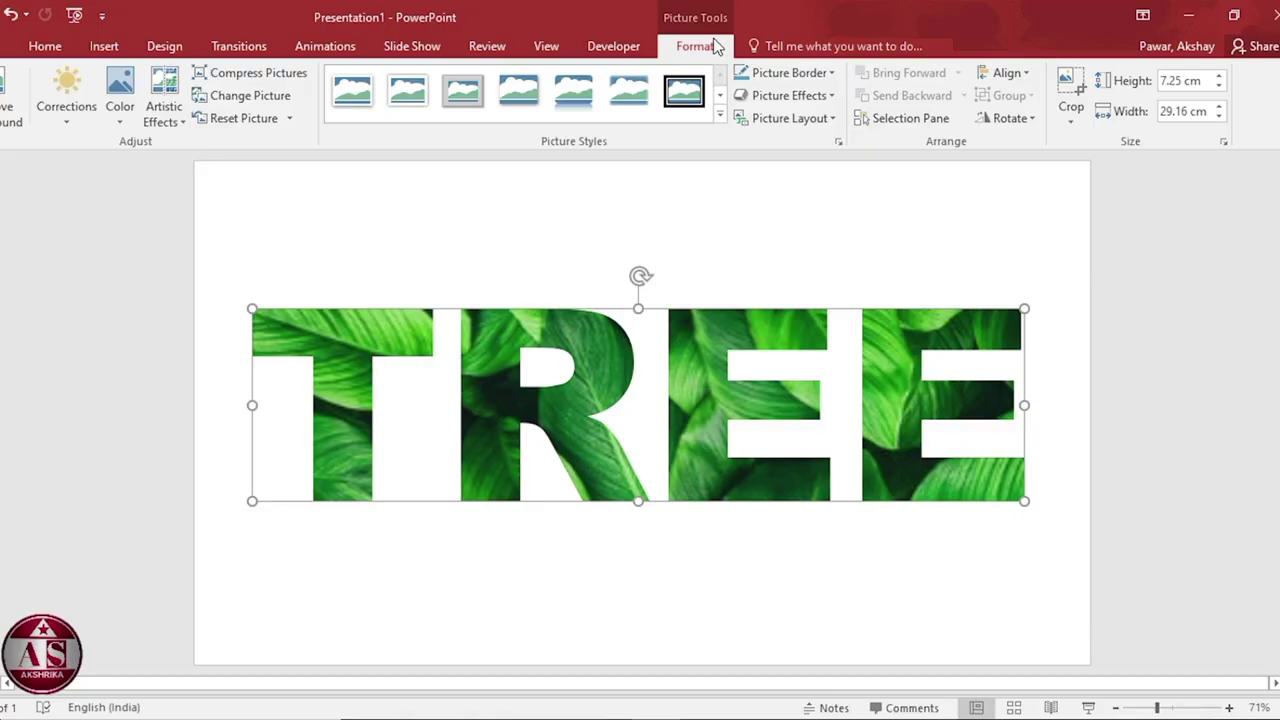
pyautogui.click(817, 96)
pyautogui.moveTo(795, 130)
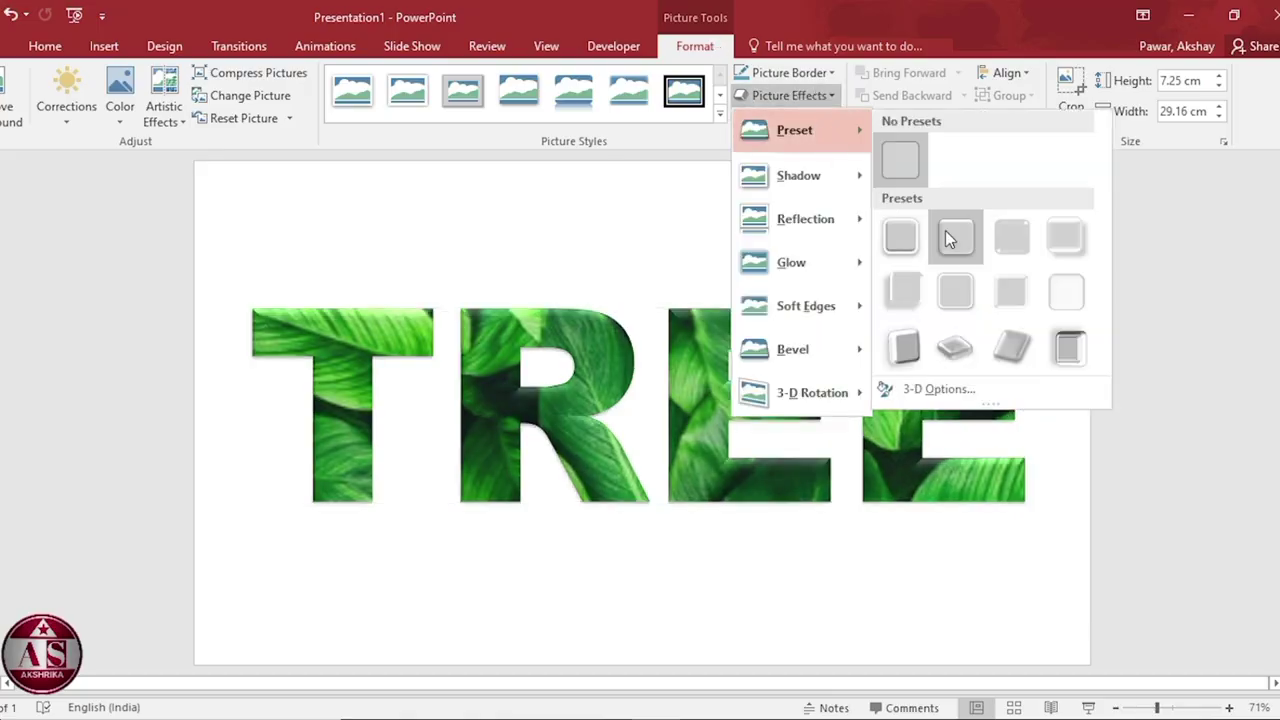
pyautogui.click(818, 96)
pyautogui.moveTo(798, 175)
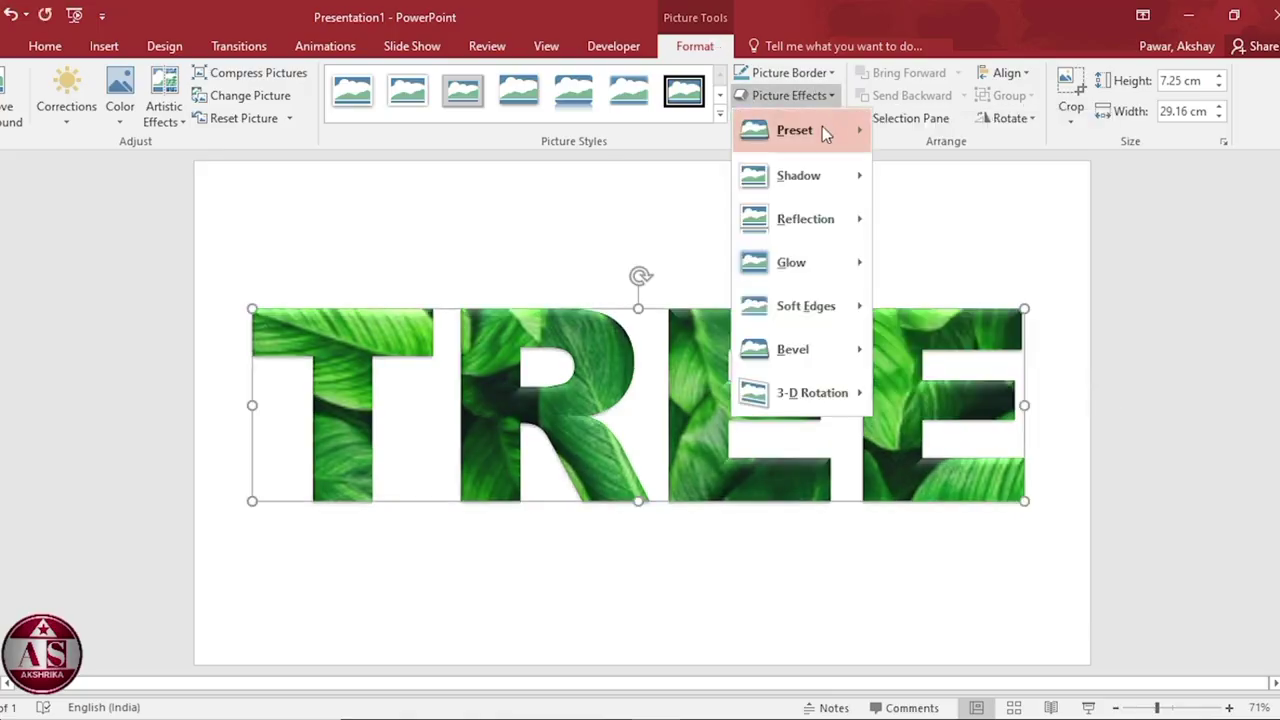
pyautogui.click(955, 337)
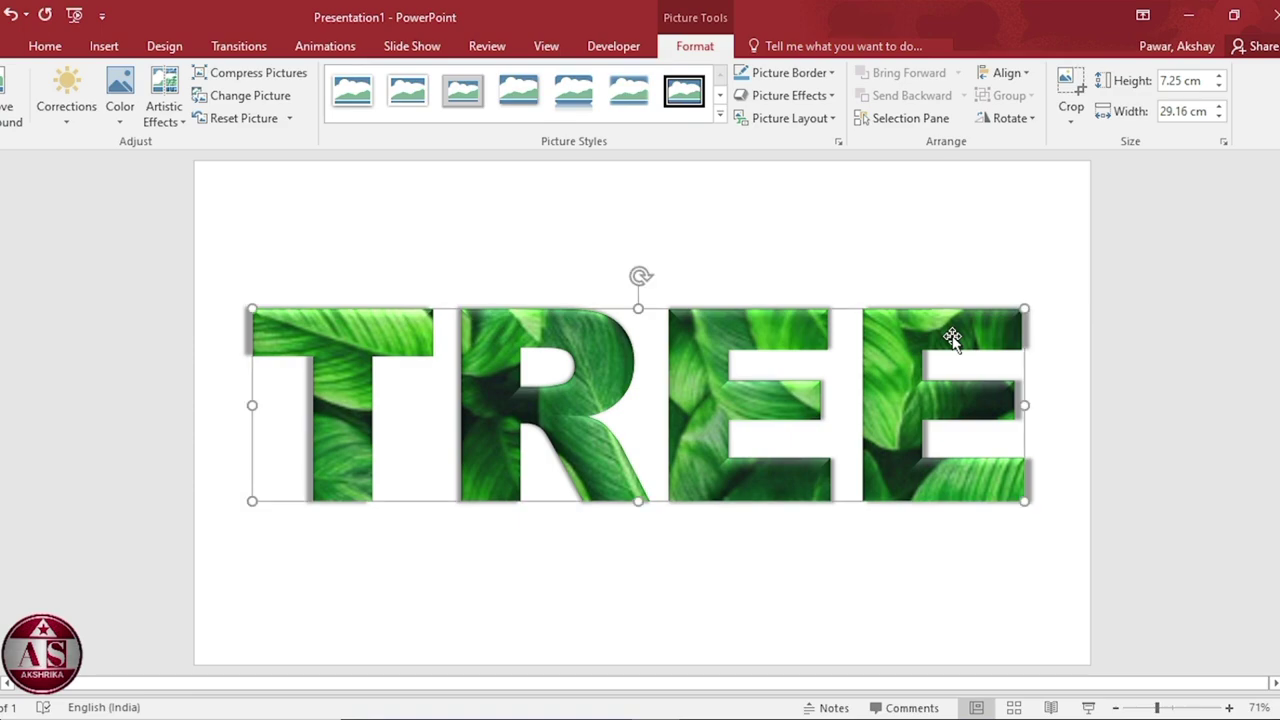
pyautogui.click(817, 96)
pyautogui.moveTo(805, 219)
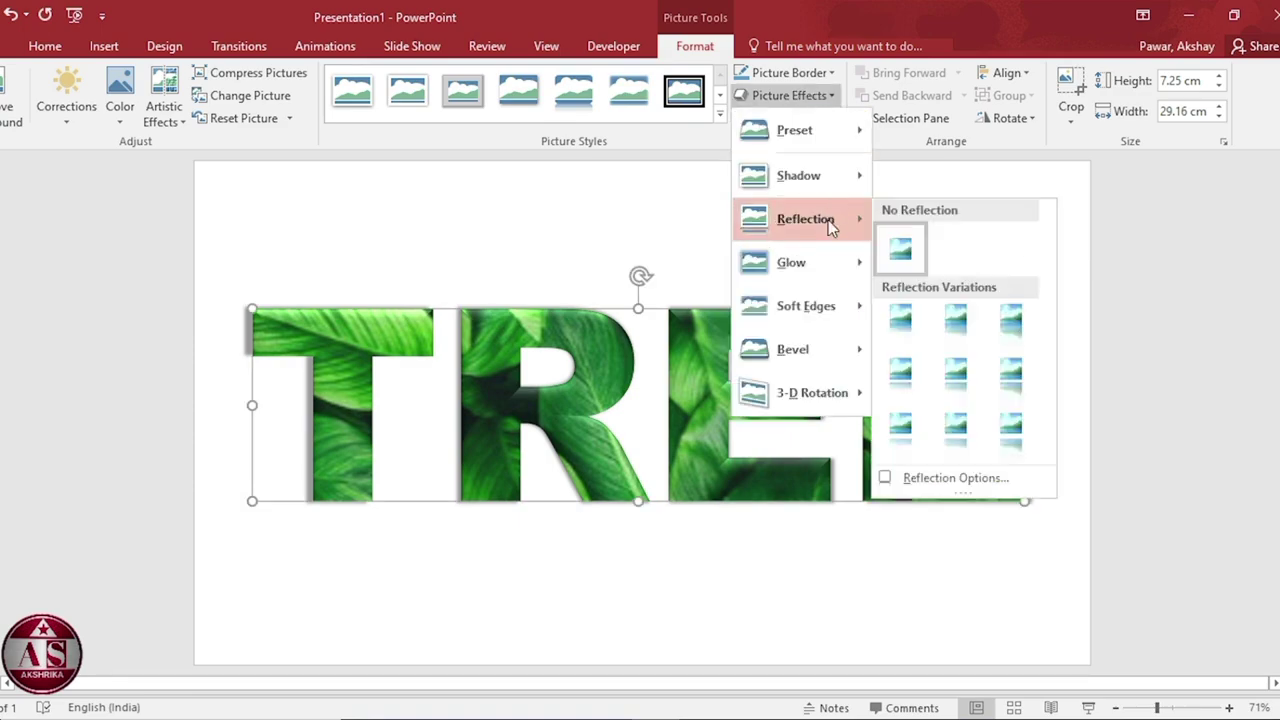
pyautogui.click(955, 425)
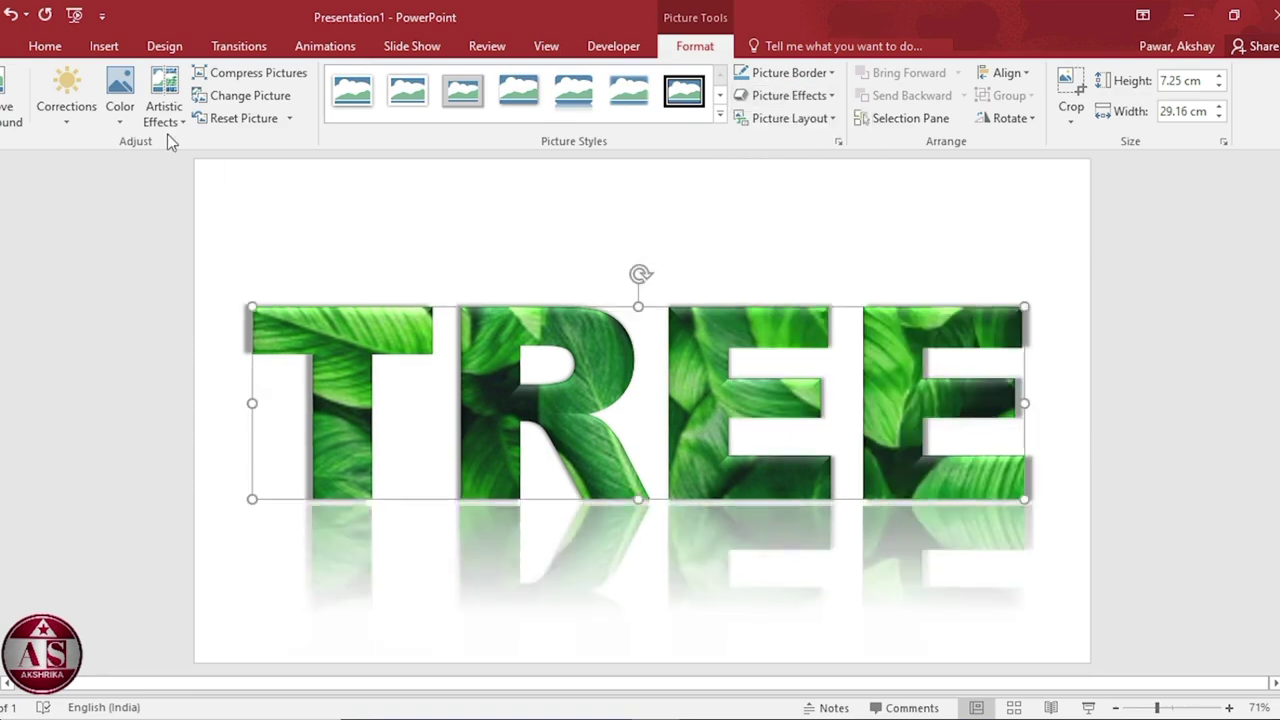
# Insert a new WordArt reading 'Reflex Creation'.
pyautogui.click(100, 48)
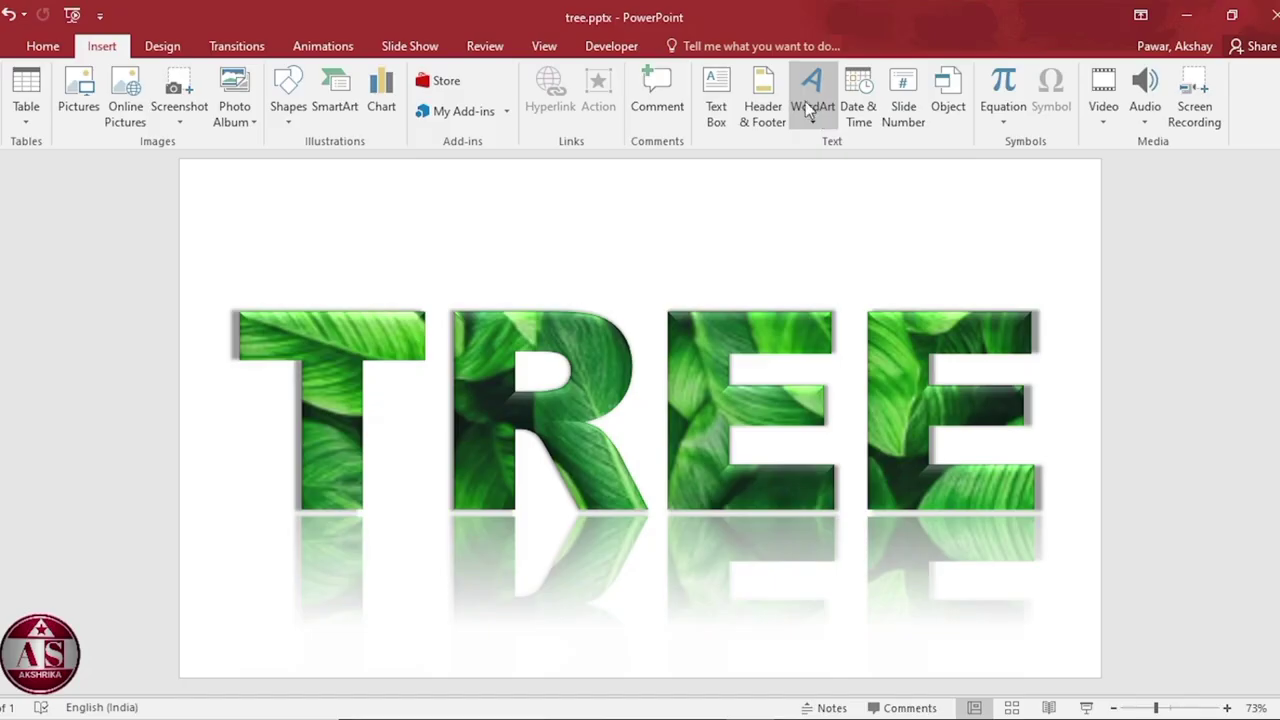
pyautogui.click(812, 108)
pyautogui.click(1040, 328)
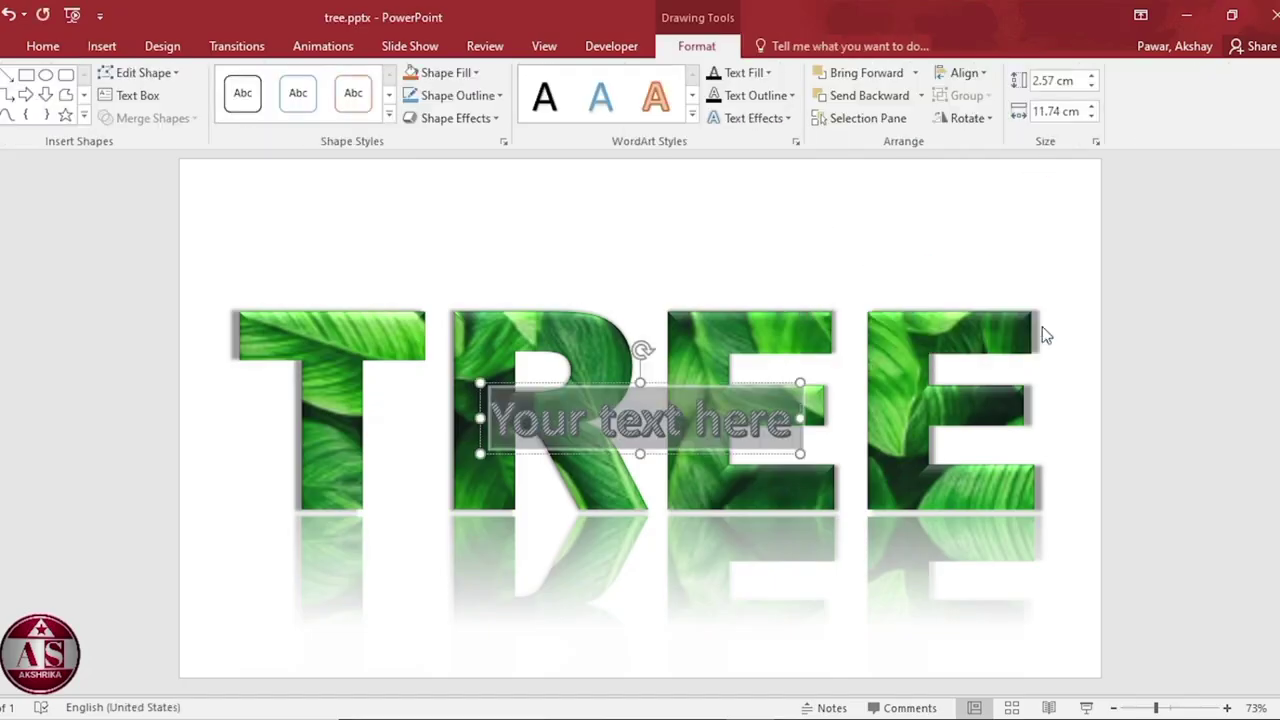
pyautogui.write('Ref')
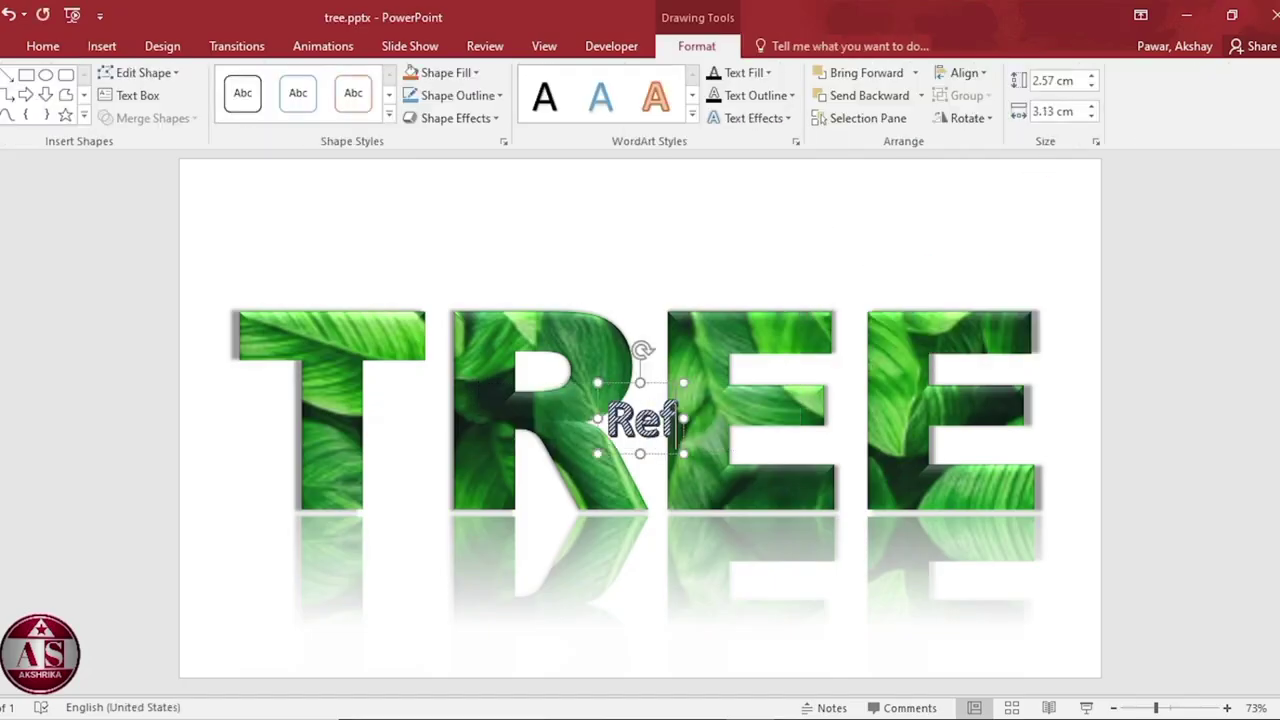
pyautogui.write('lex Cre')
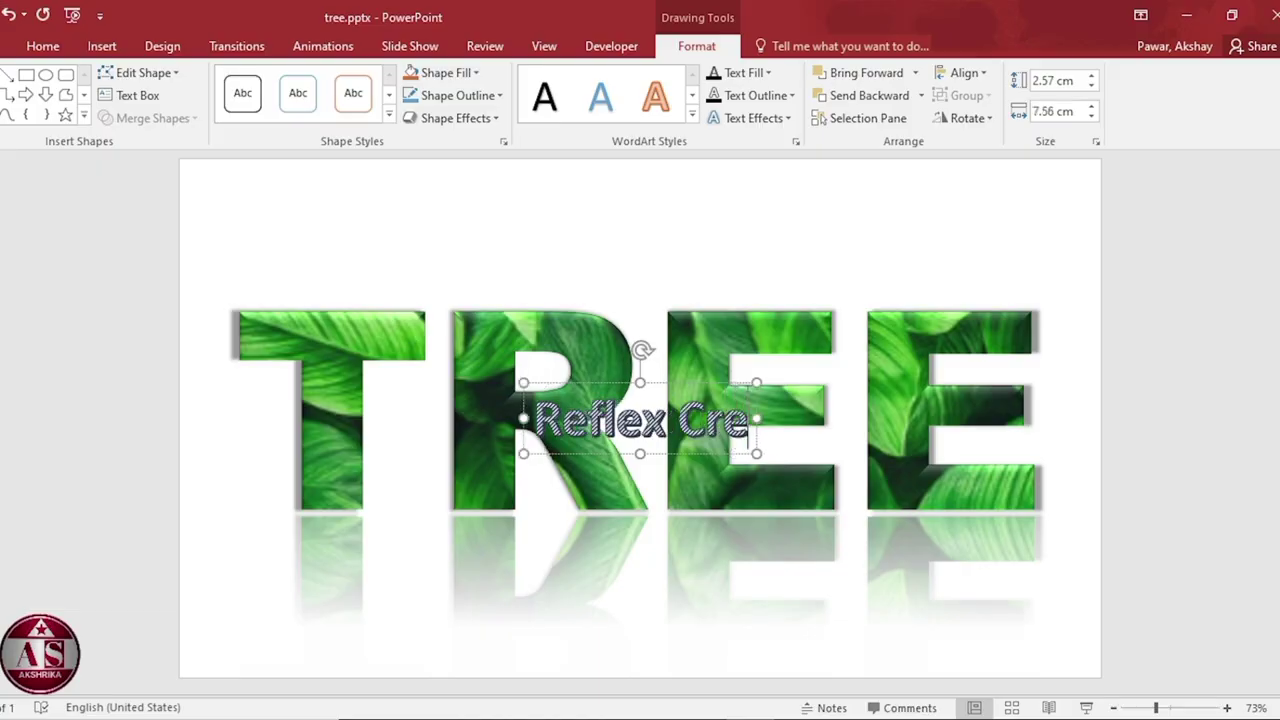
pyautogui.write('ation')
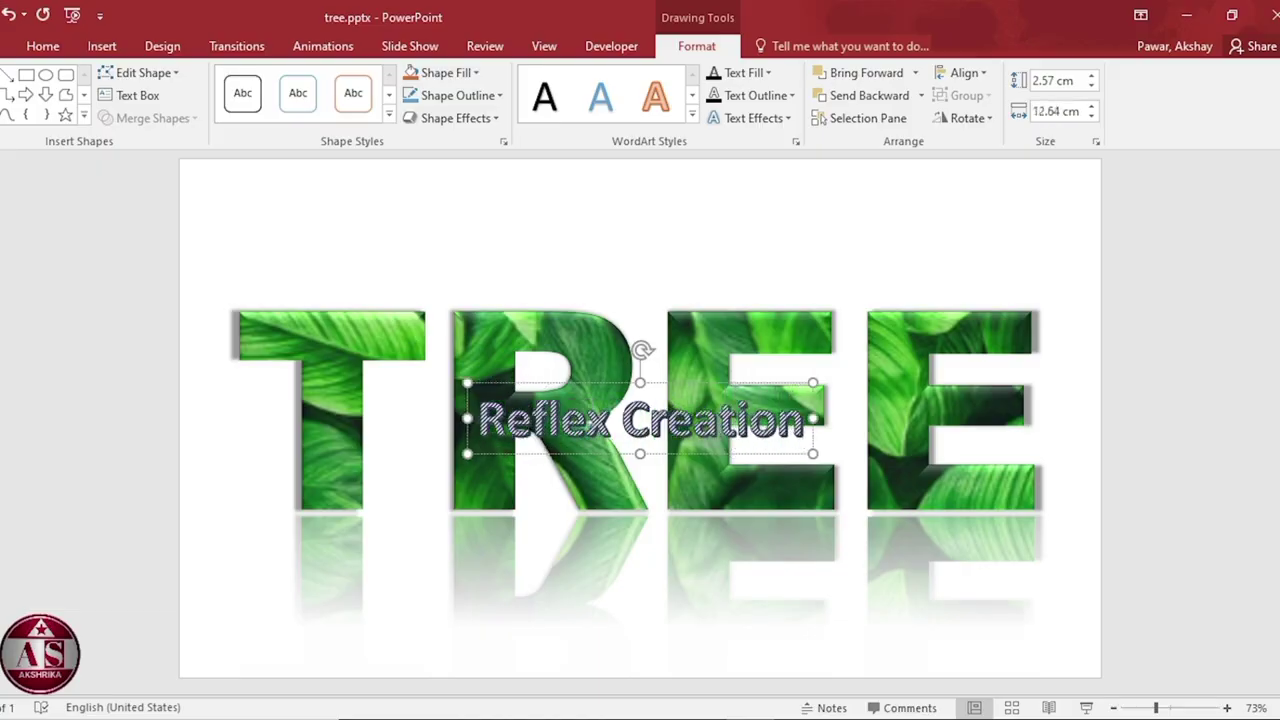
# Set the Reflex Creation text to font size 32.
pyautogui.hotkey('ctrl', 'a')
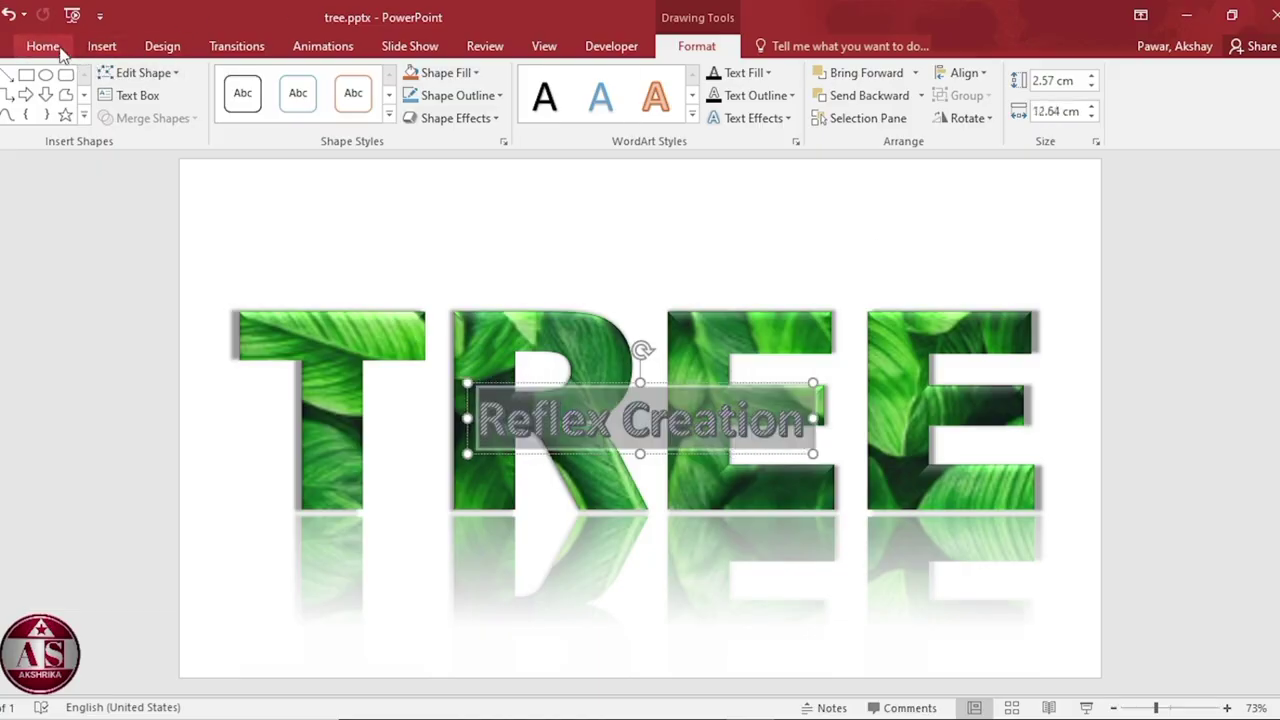
pyautogui.click(50, 46)
pyautogui.click(343, 80)
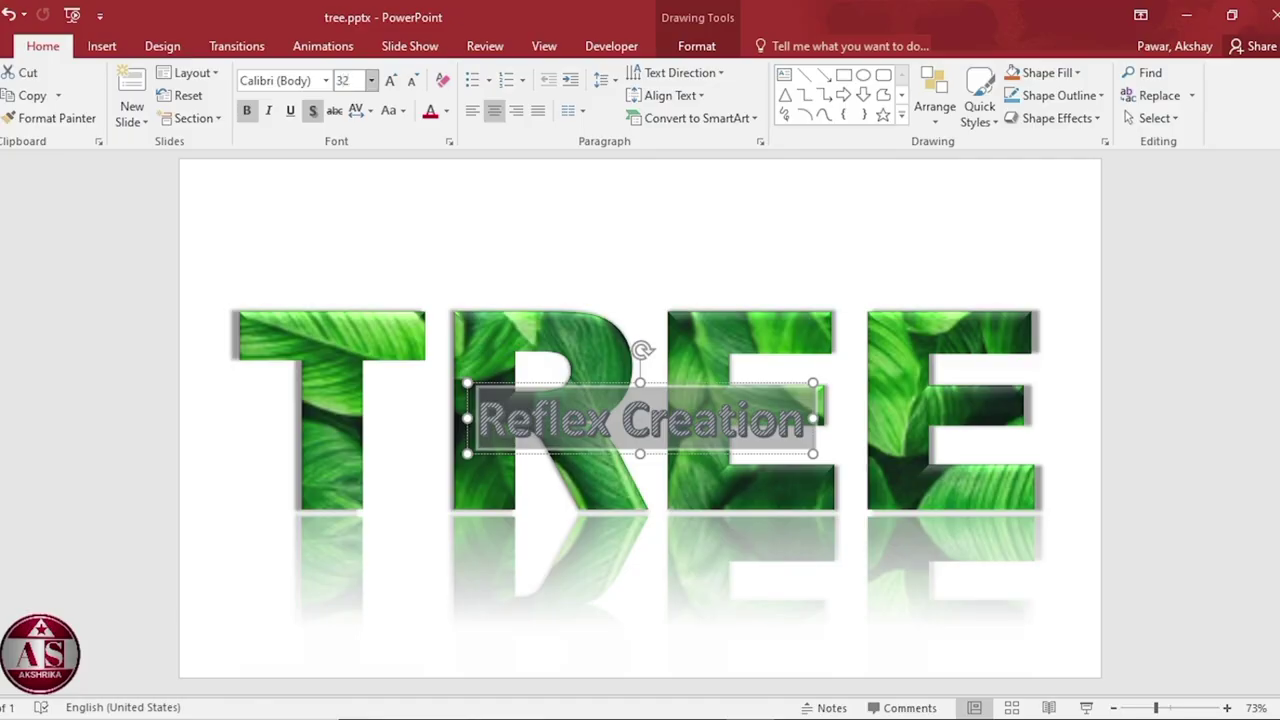
pyautogui.press('Return')
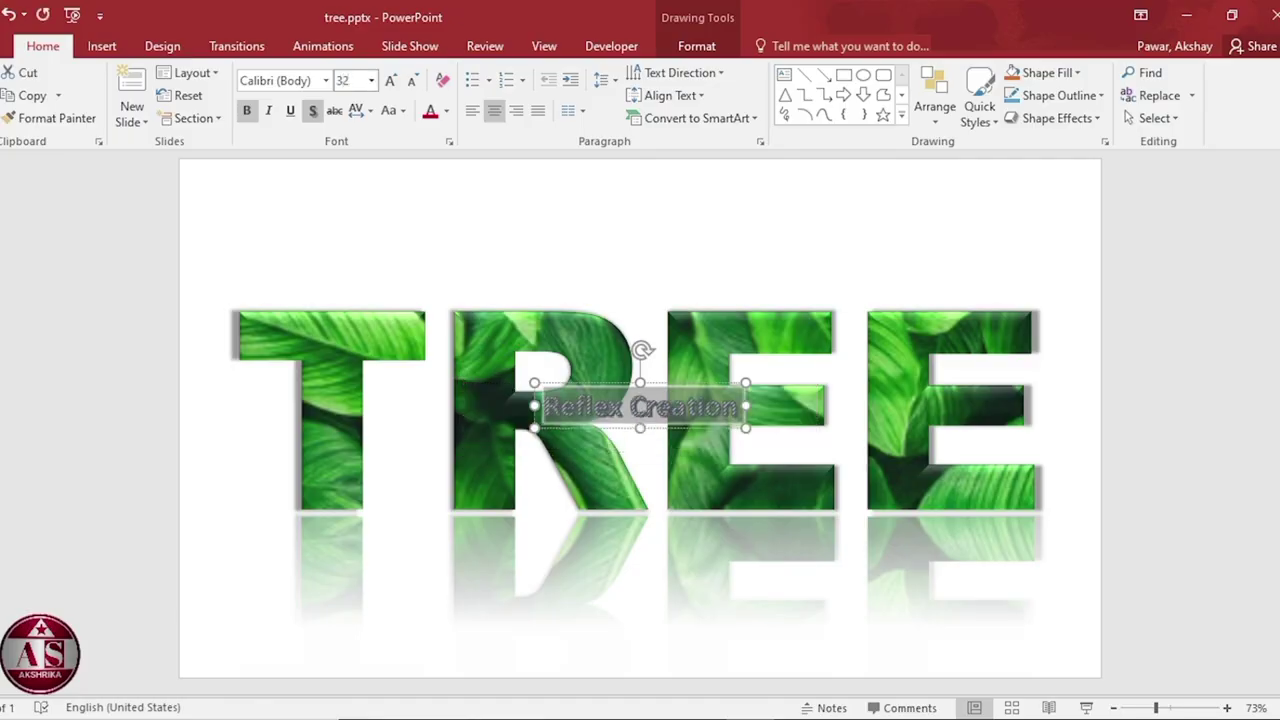
# Expand the Reflex Creation character spacing by 25 pt.
pyautogui.click(360, 110)
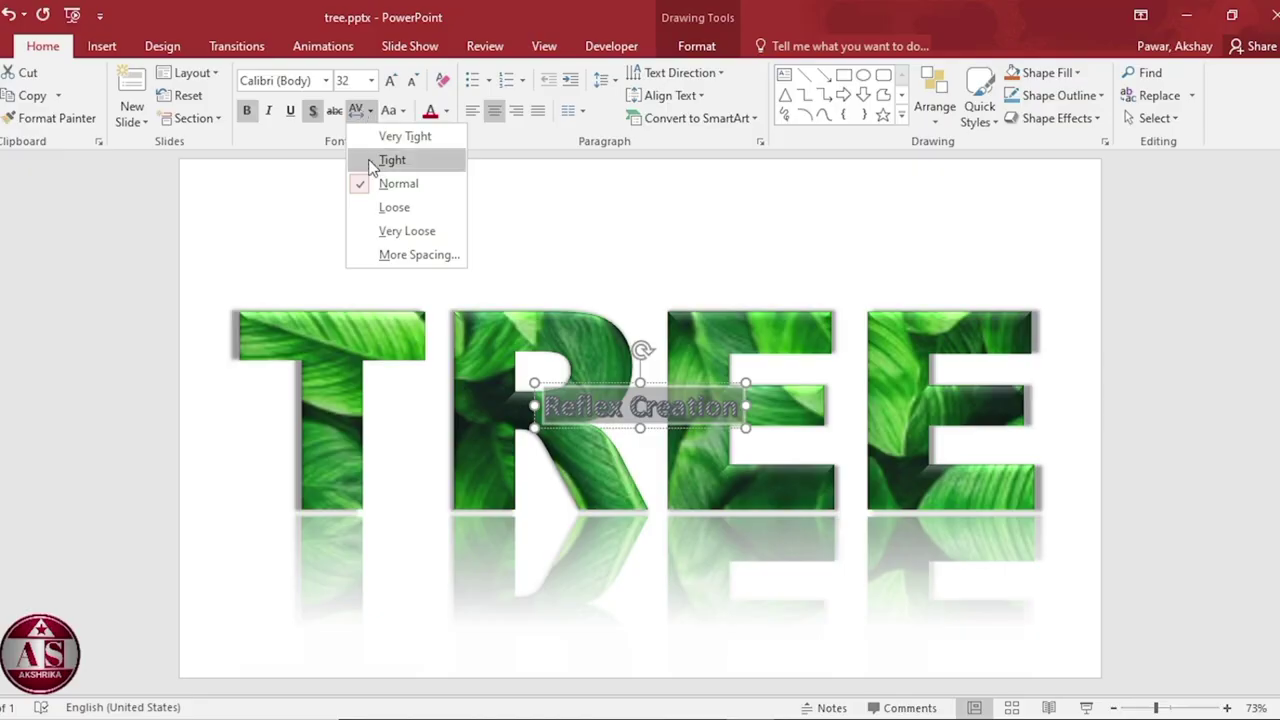
pyautogui.click(400, 256)
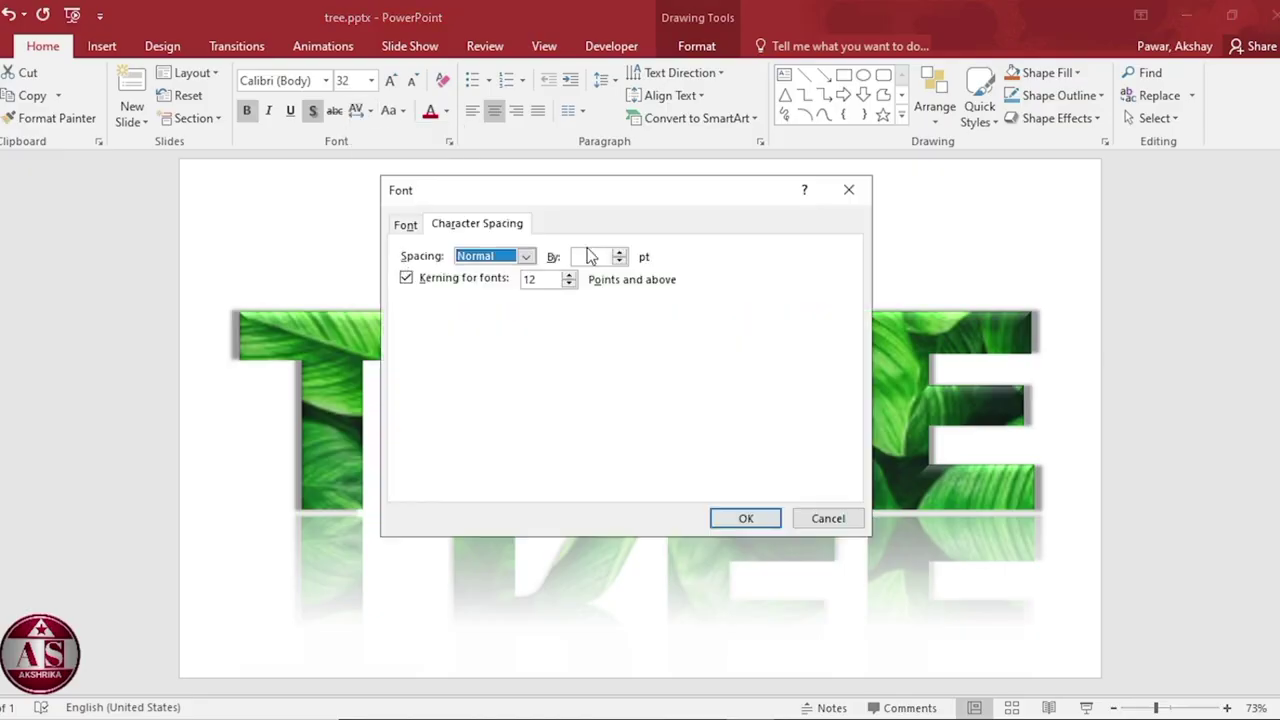
pyautogui.click(525, 256)
pyautogui.click(486, 294)
pyautogui.click(601, 256)
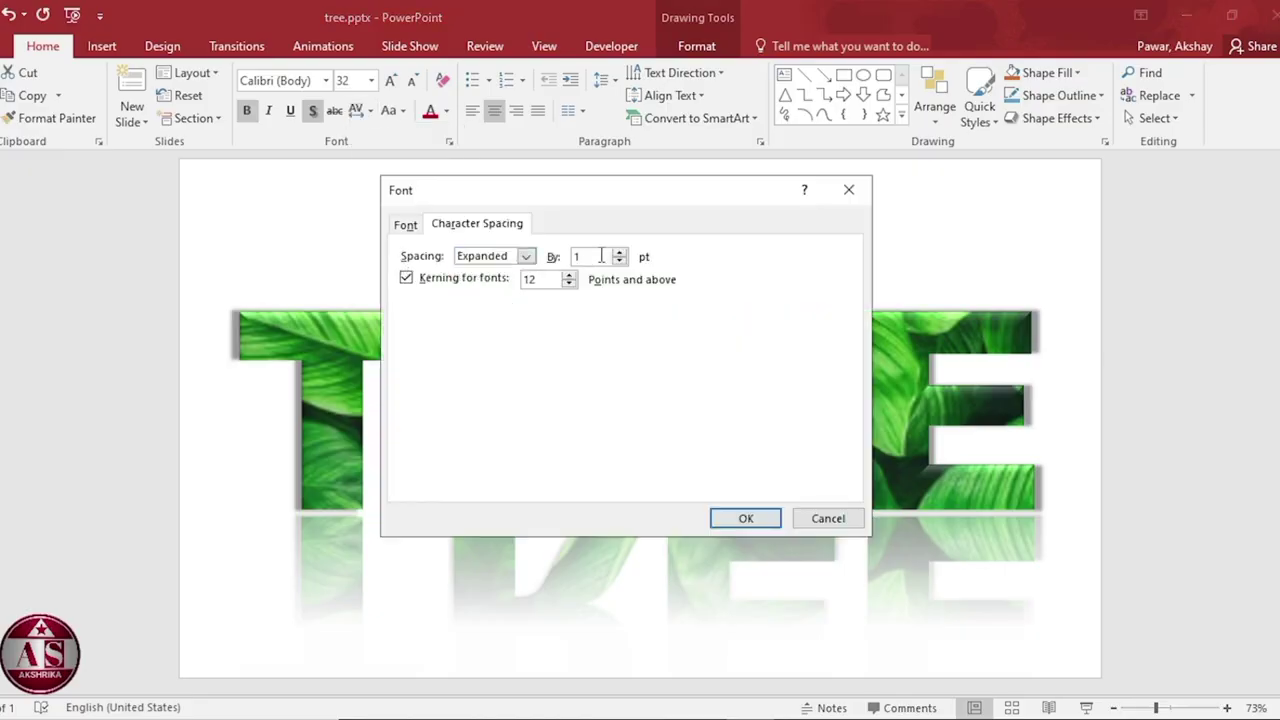
pyautogui.doubleClick(601, 256)
pyautogui.write('25')
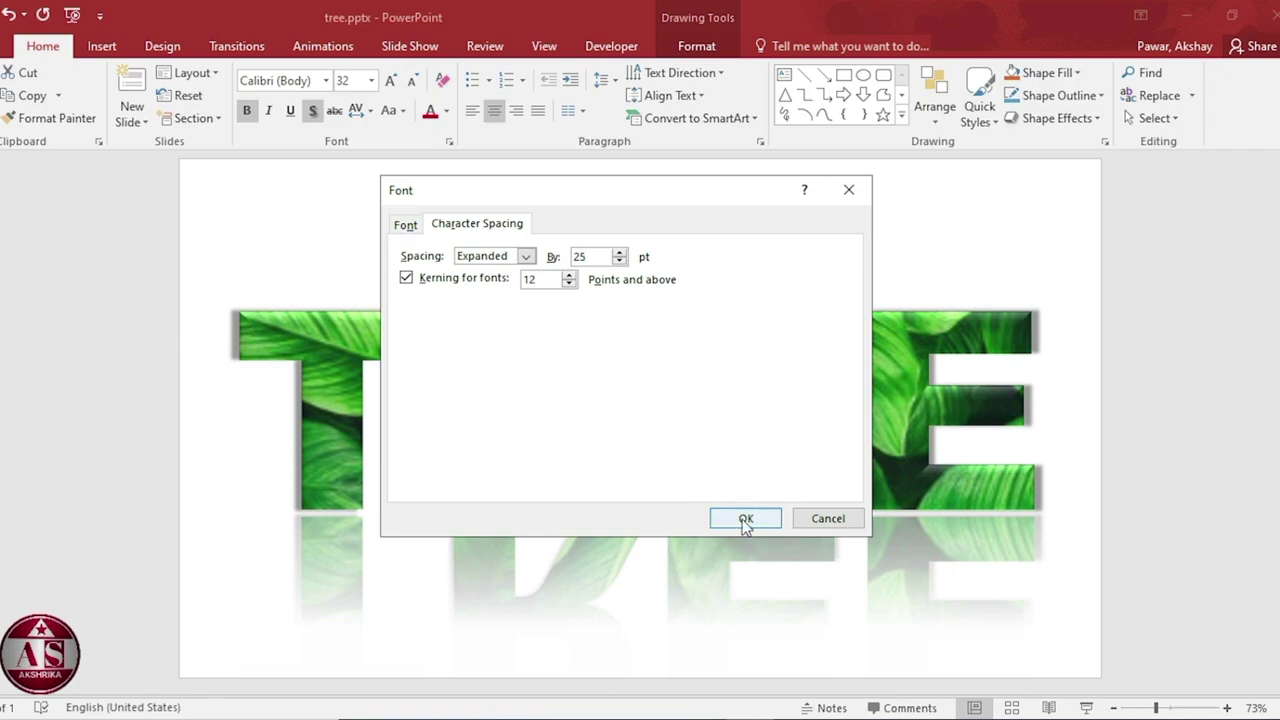
pyautogui.click(744, 518)
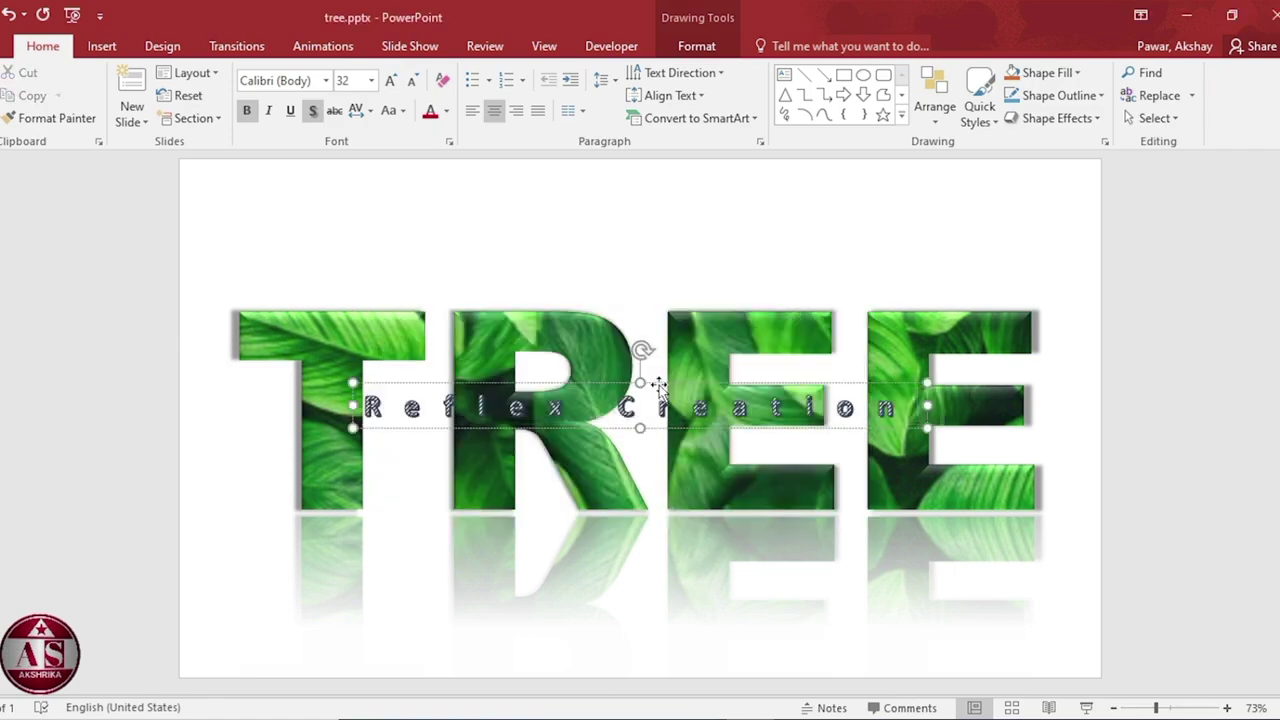
# Move Reflex Creation below TREE and centre it horizontally on the slide.
pyautogui.moveTo(663, 385)
pyautogui.mouseDown()
pyautogui.moveTo(682, 538)
pyautogui.moveTo(671, 542)
pyautogui.mouseUp()
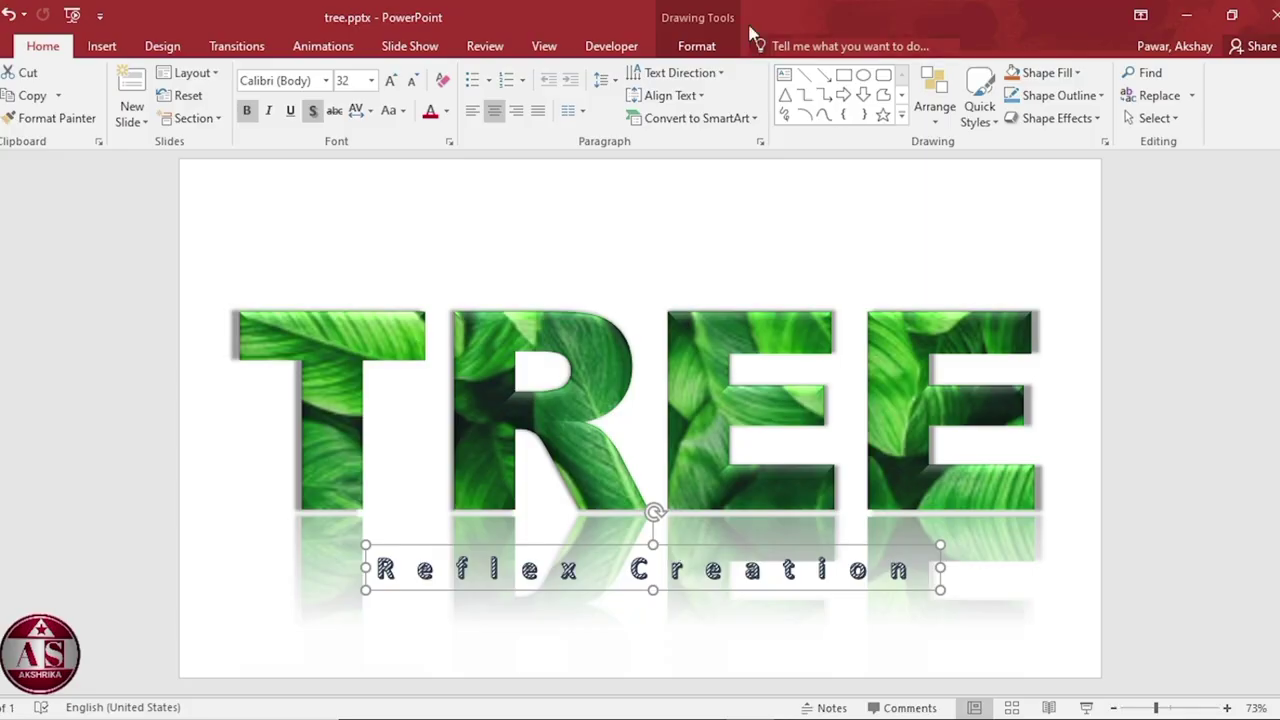
pyautogui.click(696, 46)
pyautogui.click(962, 74)
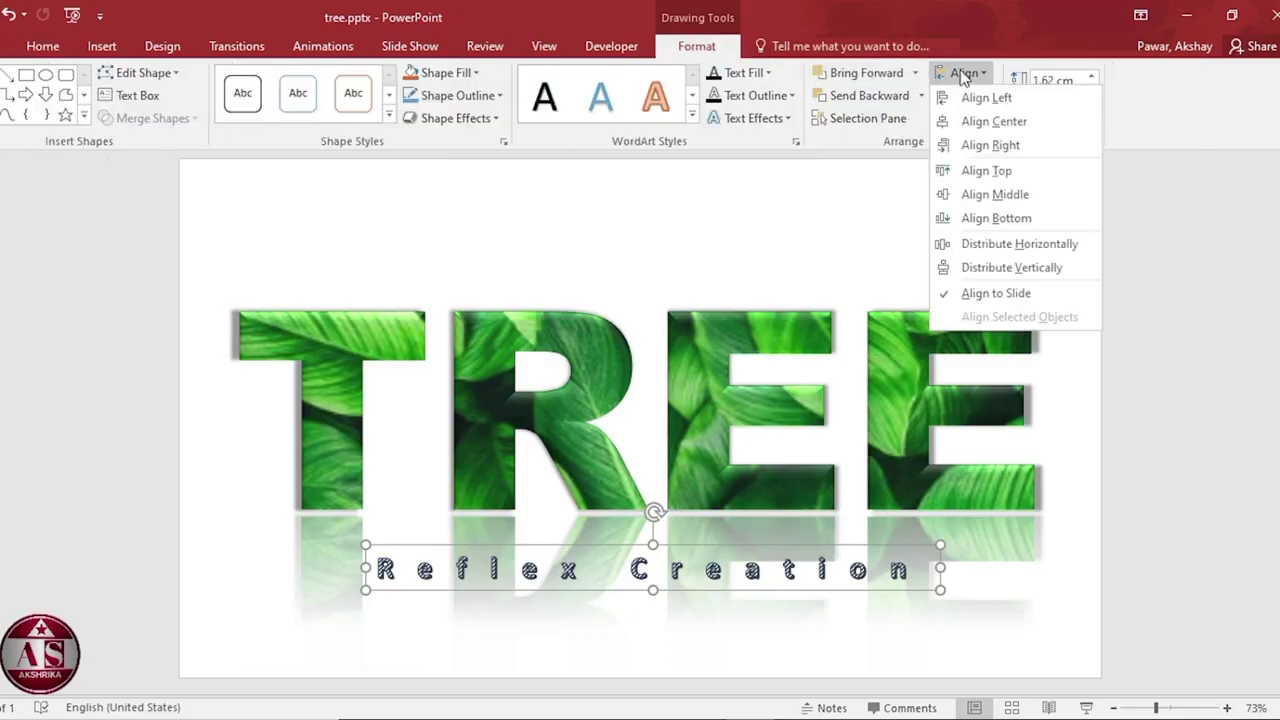
pyautogui.click(977, 122)
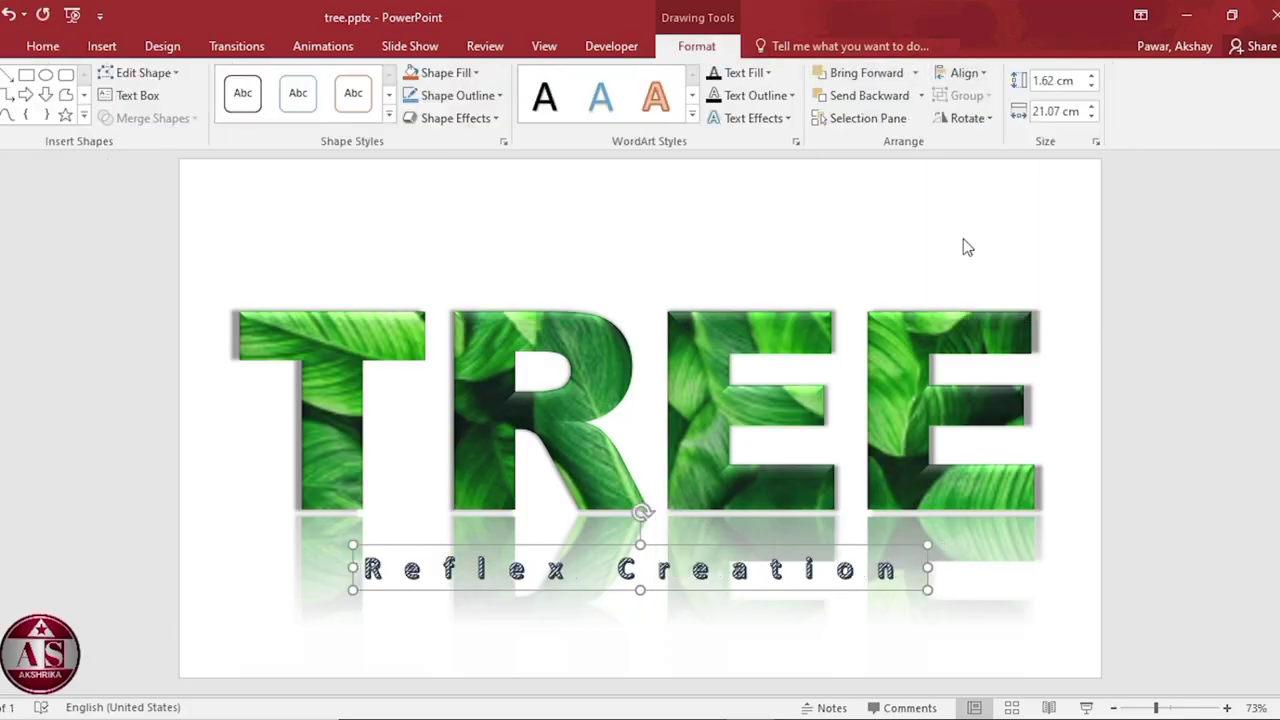
# Colour the subtitle text leaf green sampled with the eyedropper.
pyautogui.click(768, 72)
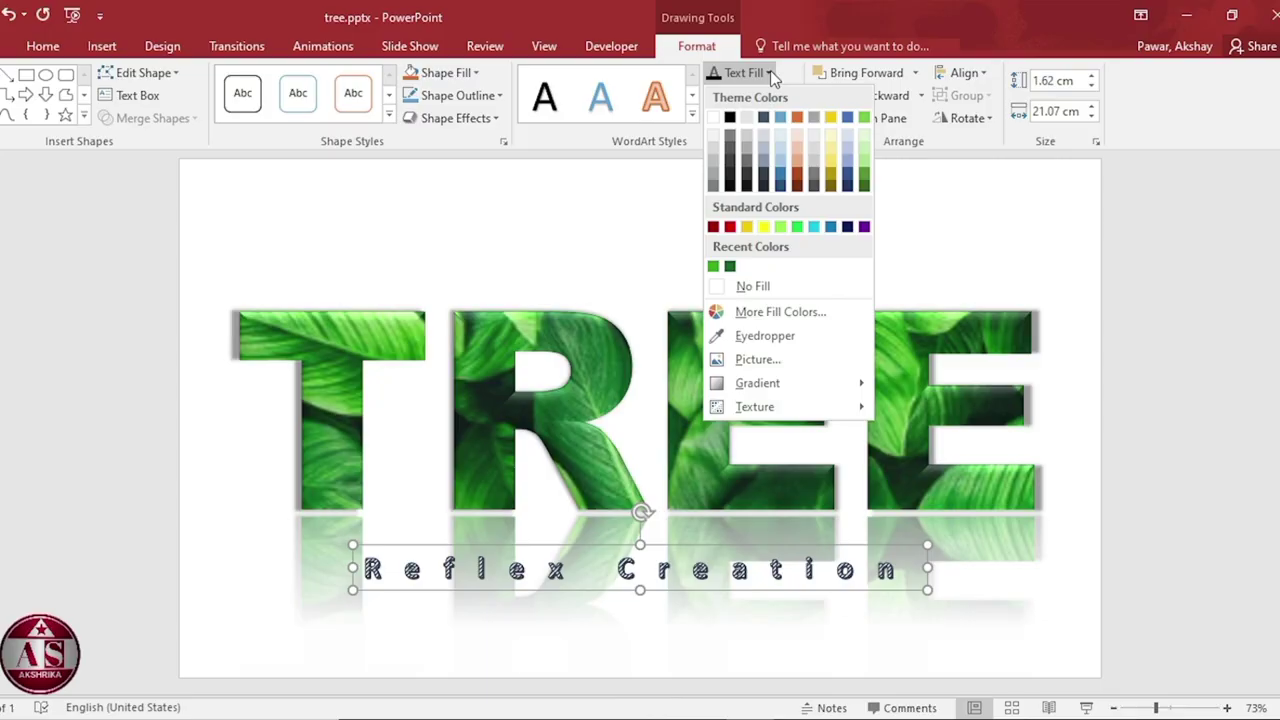
pyautogui.click(782, 336)
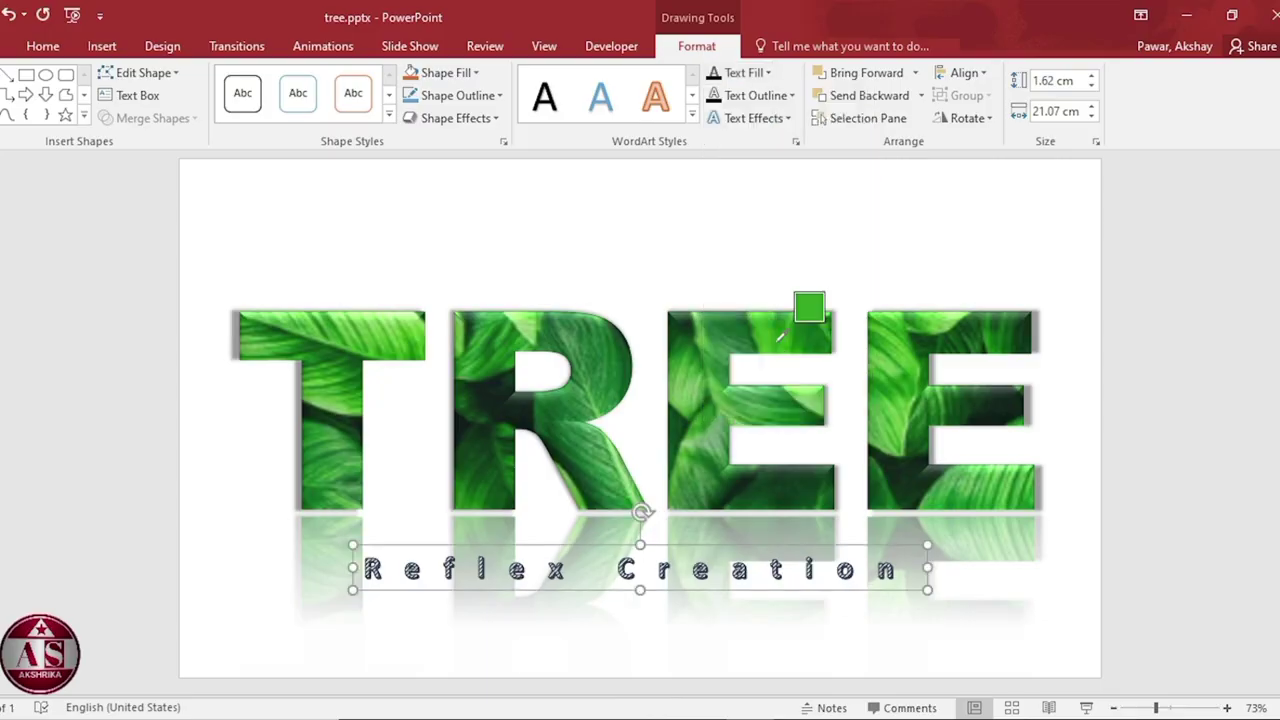
pyautogui.click(771, 342)
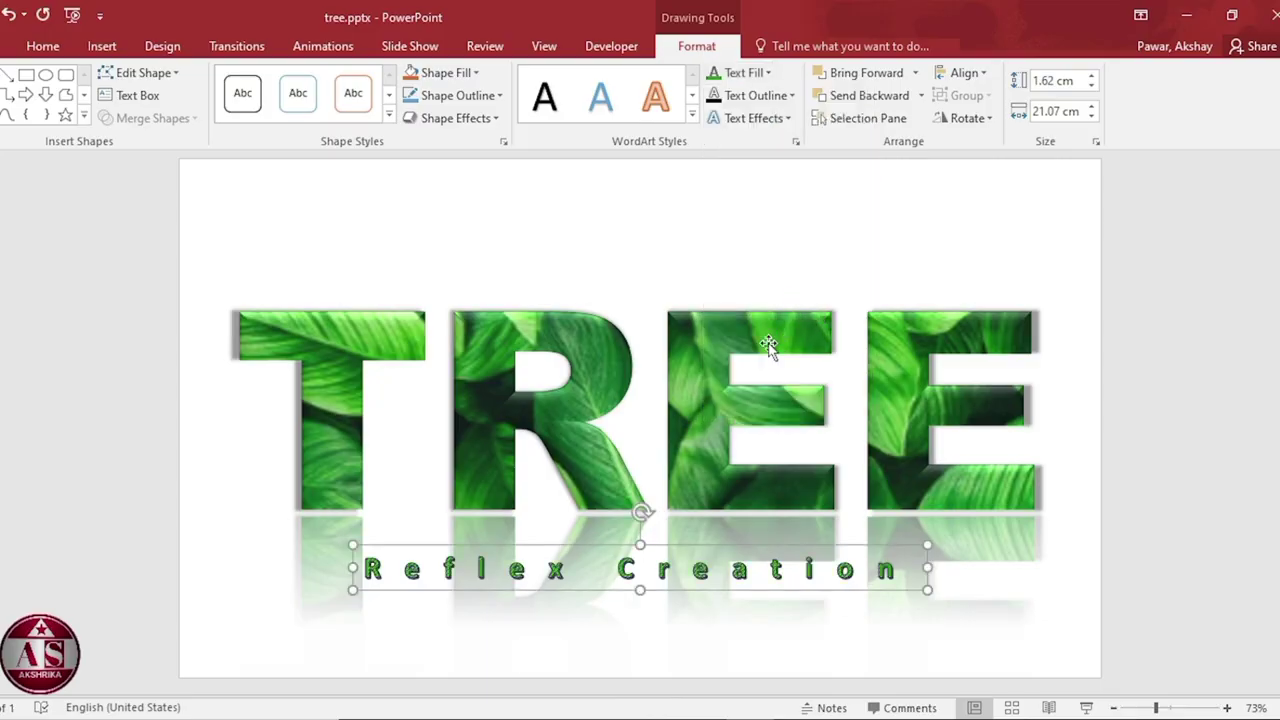
# Add a half reflection with 8 pt offset to the subtitle.
pyautogui.click(790, 120)
pyautogui.moveTo(778, 196)
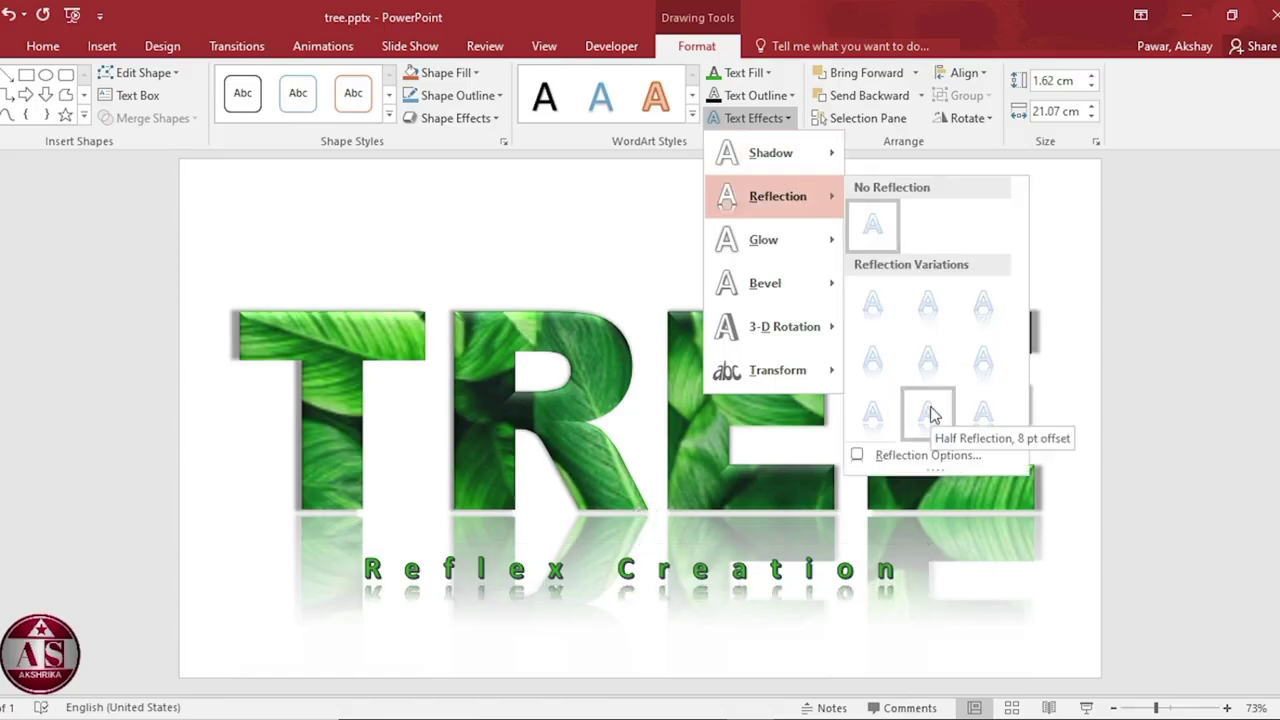
pyautogui.click(928, 413)
pyautogui.click(905, 268)
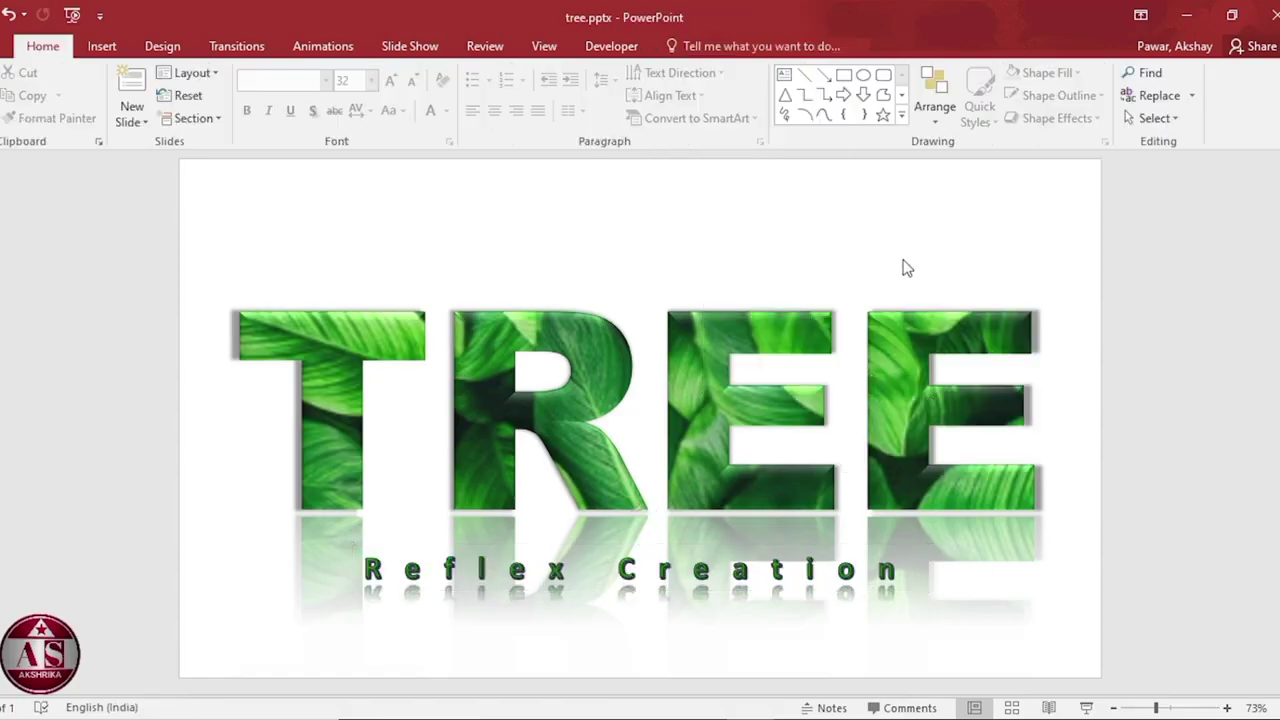
# Give the slide background a gradient fill and reposition two gradient stops.
pyautogui.rightClick(905, 268)
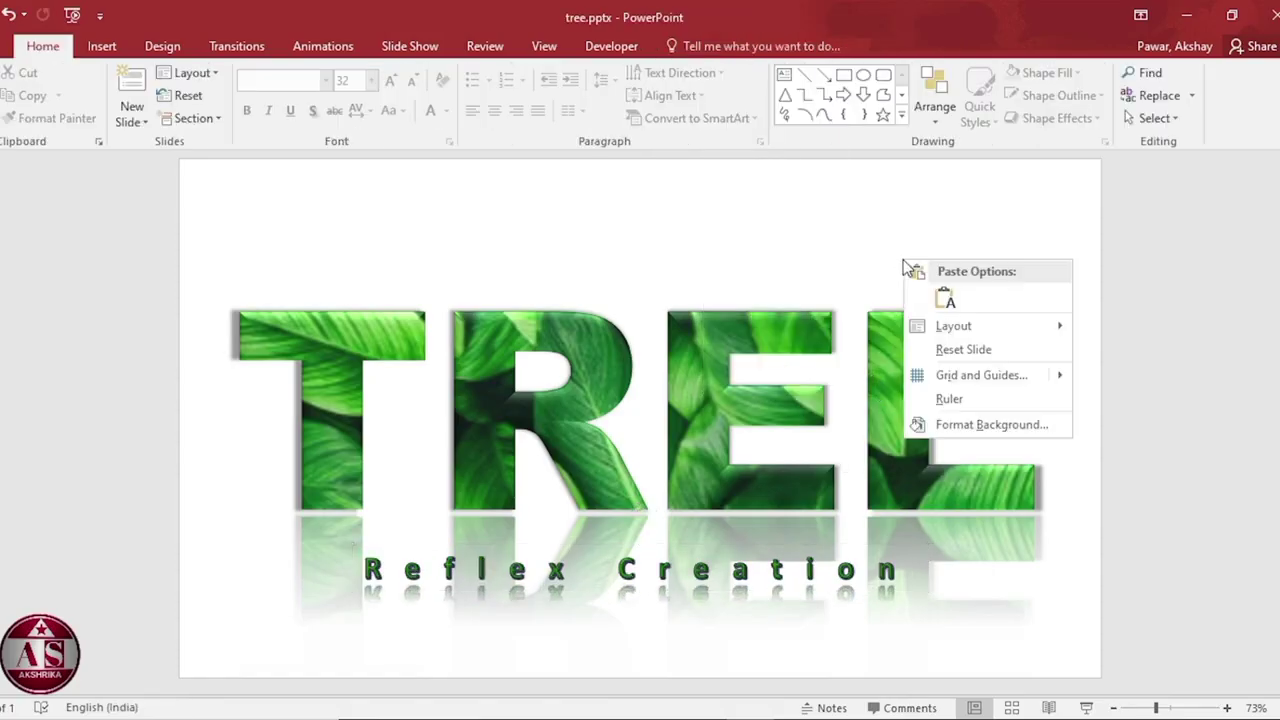
pyautogui.click(938, 433)
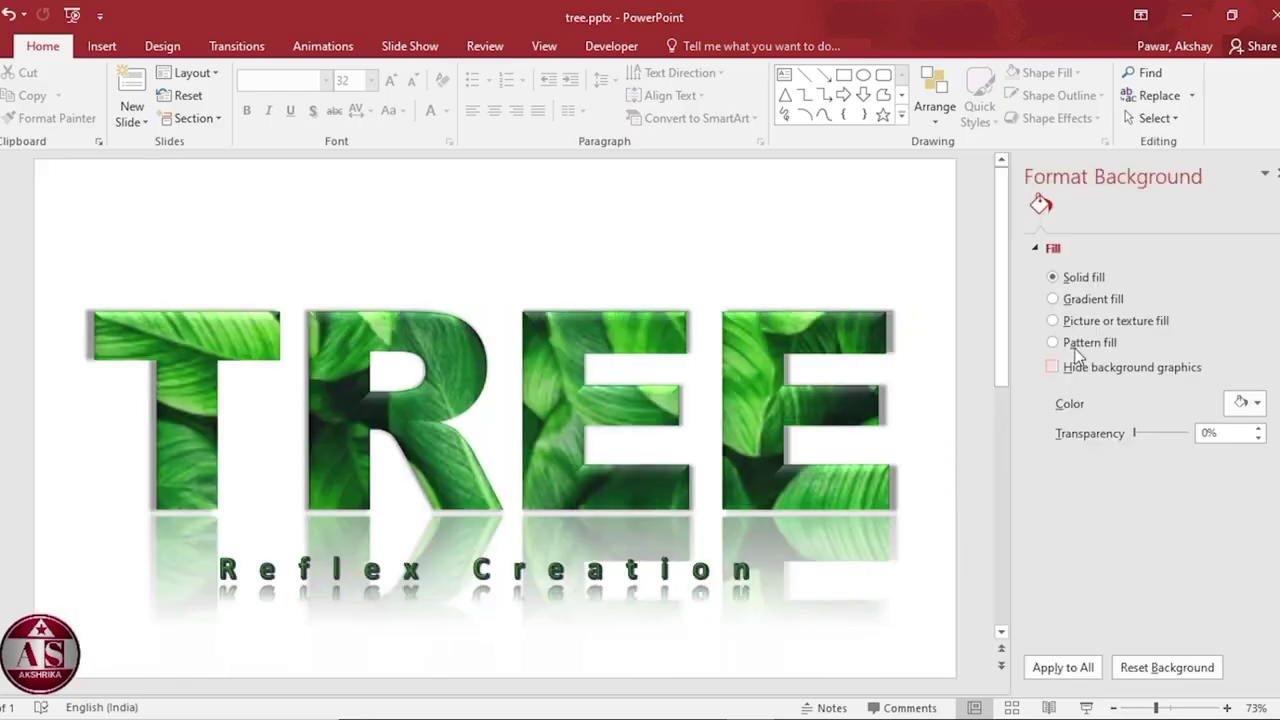
pyautogui.click(1052, 299)
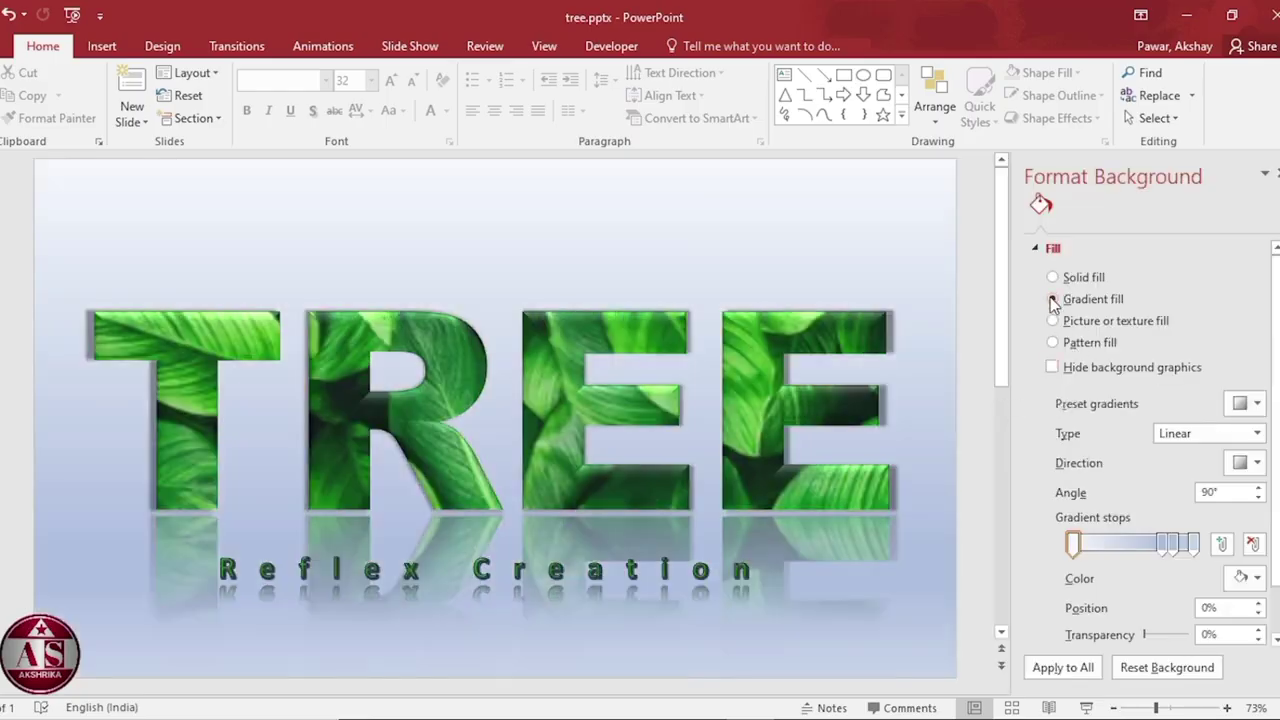
pyautogui.moveTo(1160, 543); pyautogui.dragTo(1103, 543)
pyautogui.moveTo(1180, 543); pyautogui.dragTo(1152, 543)
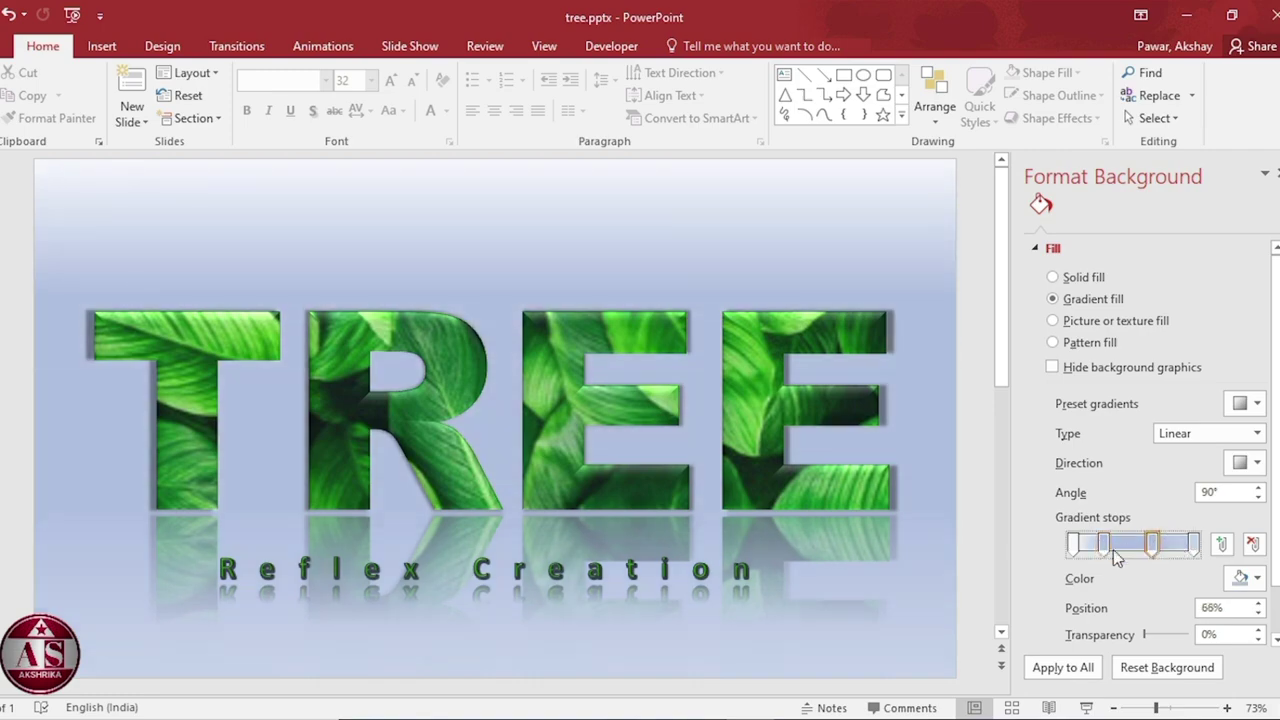
# Set the first gradient stop dark and the 32% stop dark green via eyedropper.
pyautogui.click(1074, 543)
pyautogui.click(1257, 578)
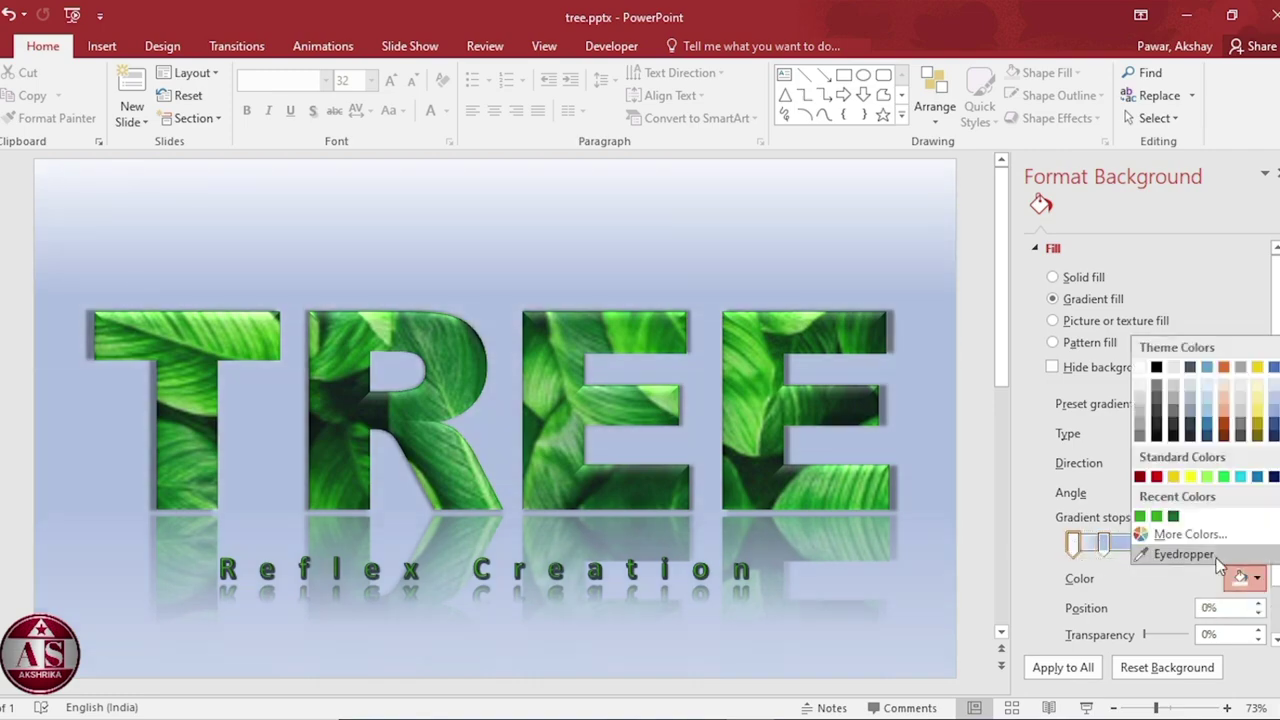
pyautogui.click(1172, 554)
pyautogui.click(861, 406)
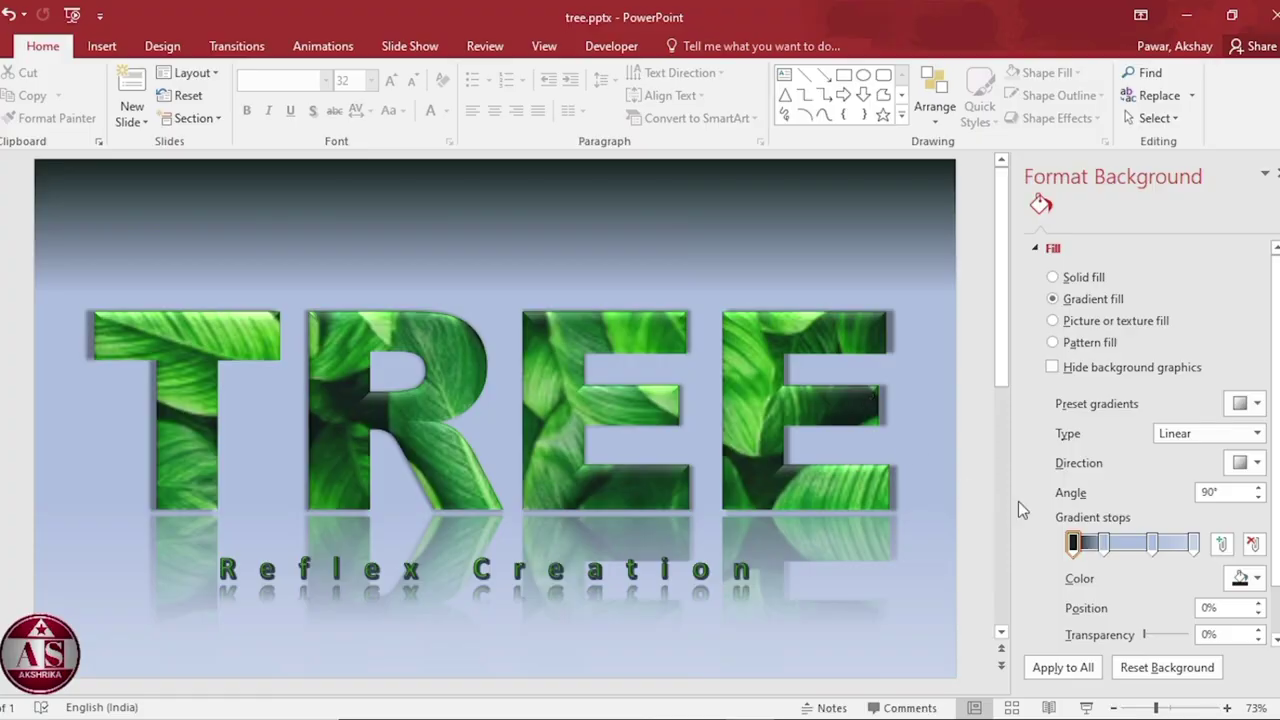
pyautogui.moveTo(1103, 543); pyautogui.dragTo(1113, 543)
pyautogui.click(1257, 578)
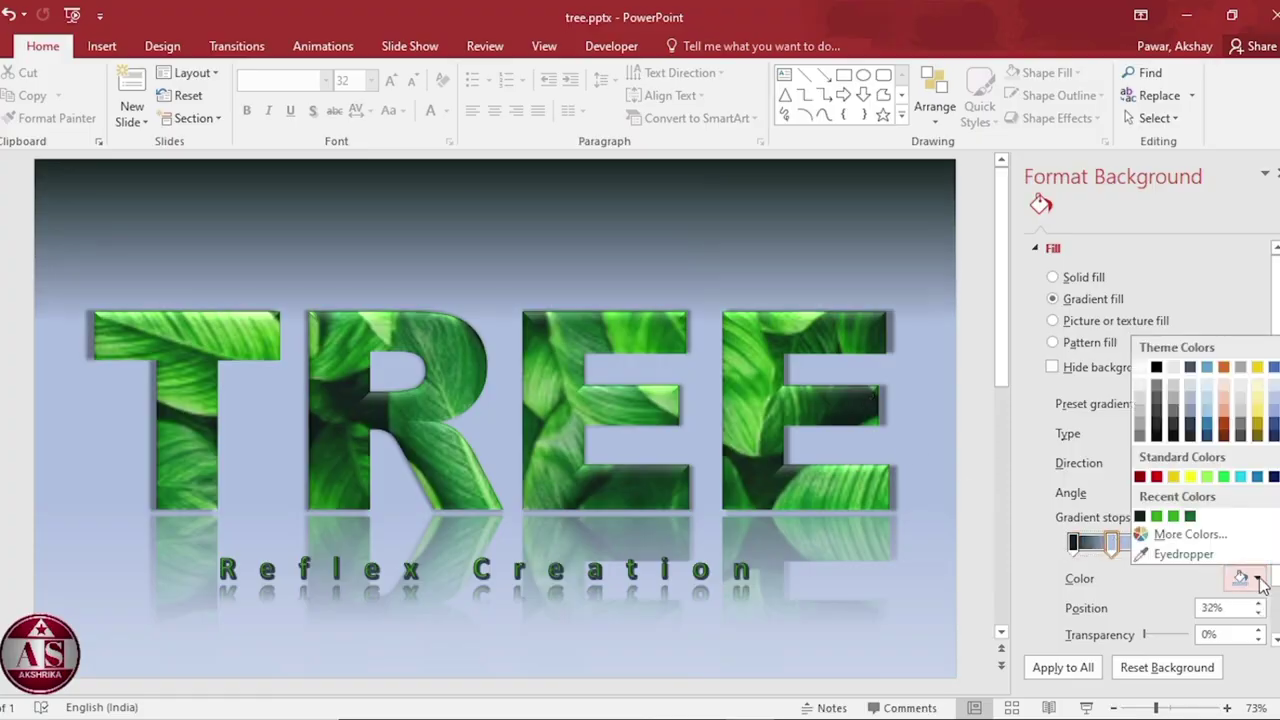
pyautogui.click(1180, 554)
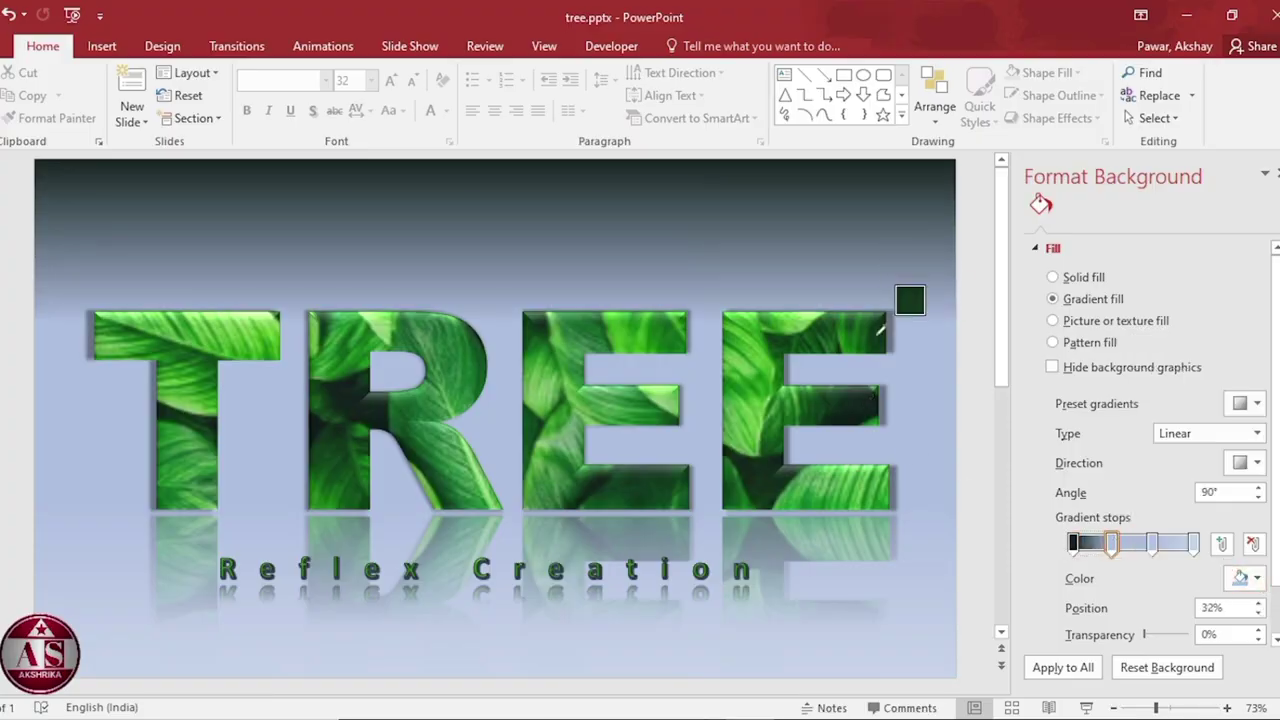
pyautogui.click(875, 318)
# Set the 66% and last gradient stops to light greens sampled from the slide.
pyautogui.click(1193, 543)
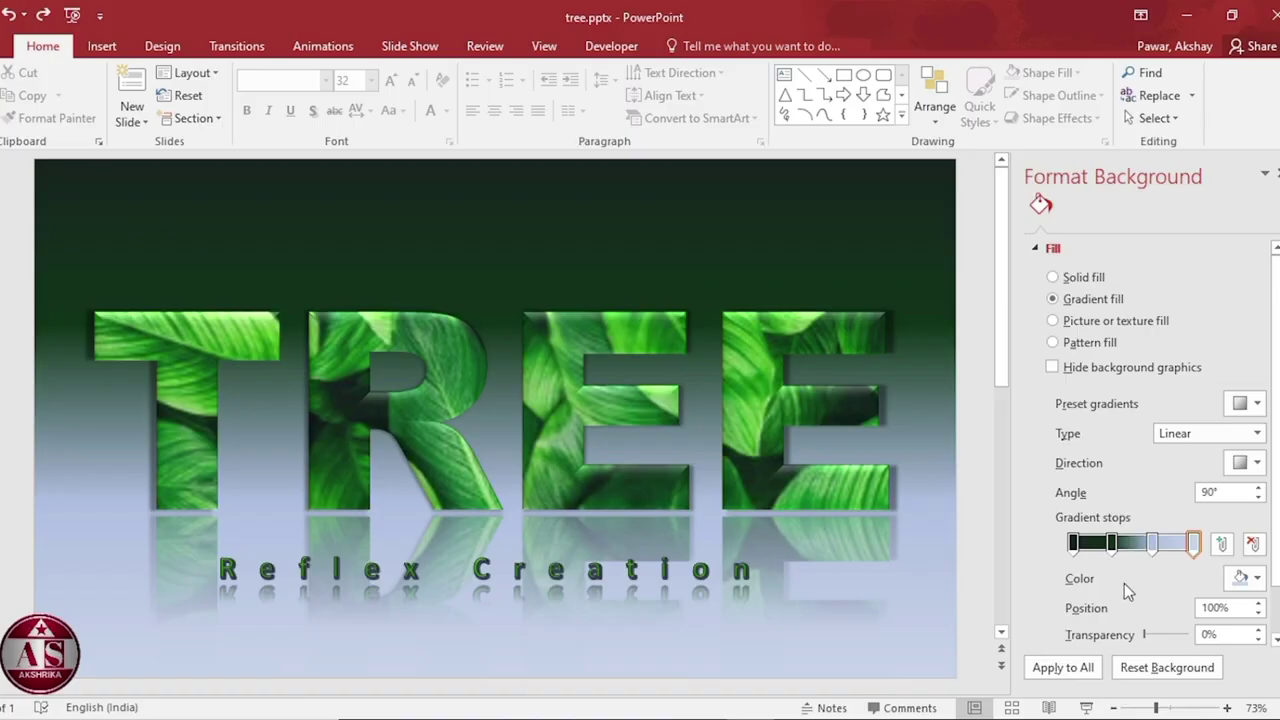
pyautogui.click(1152, 543)
pyautogui.click(1230, 578)
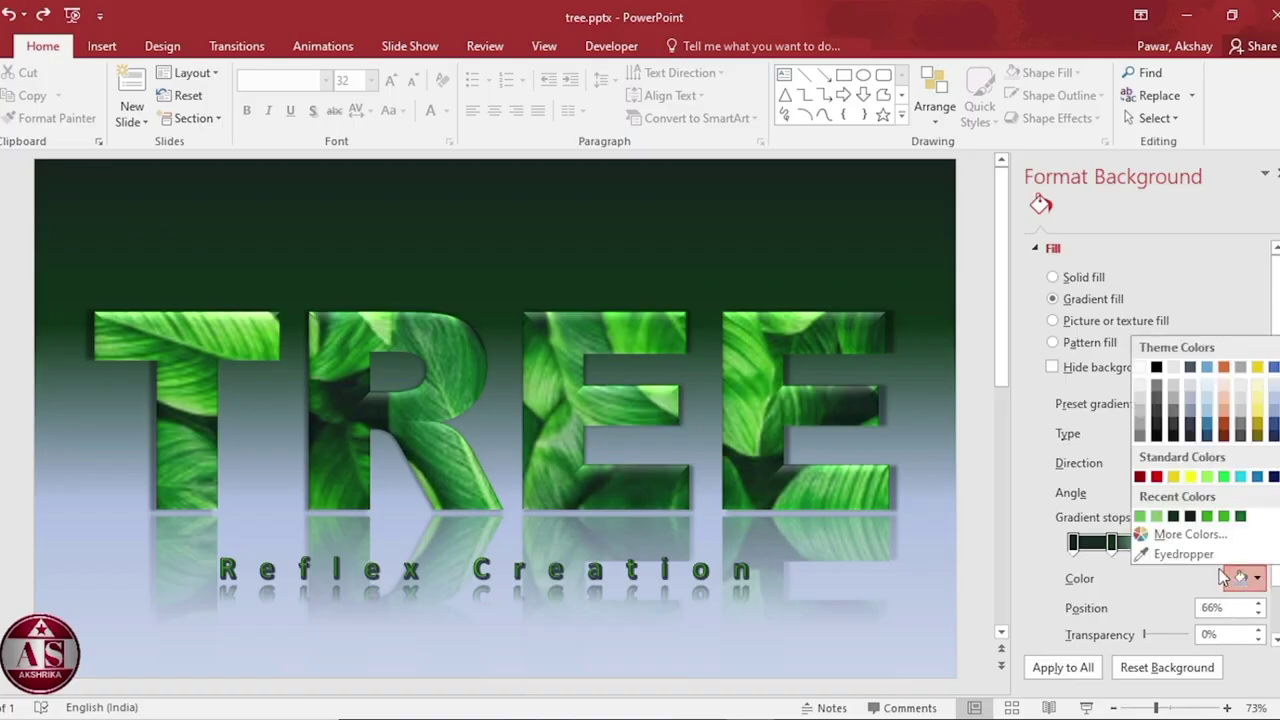
pyautogui.click(1182, 554)
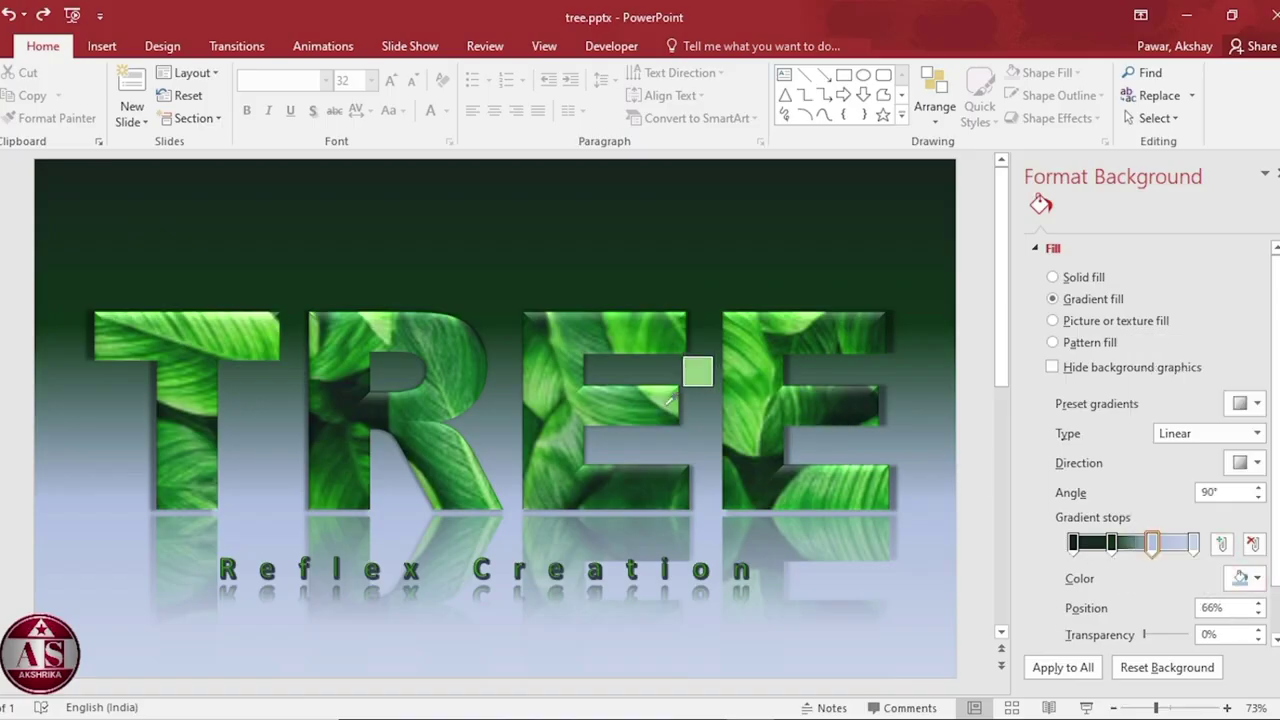
pyautogui.click(670, 400)
pyautogui.click(1193, 543)
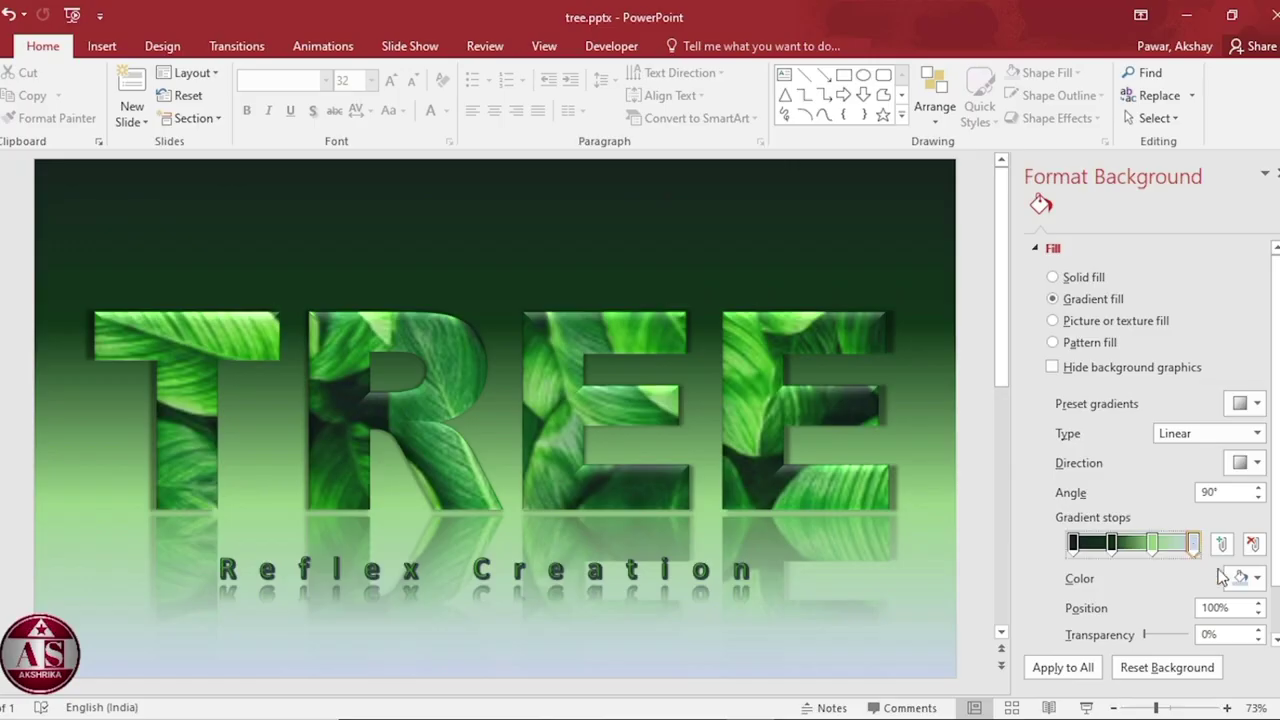
pyautogui.click(1240, 578)
pyautogui.click(1225, 556)
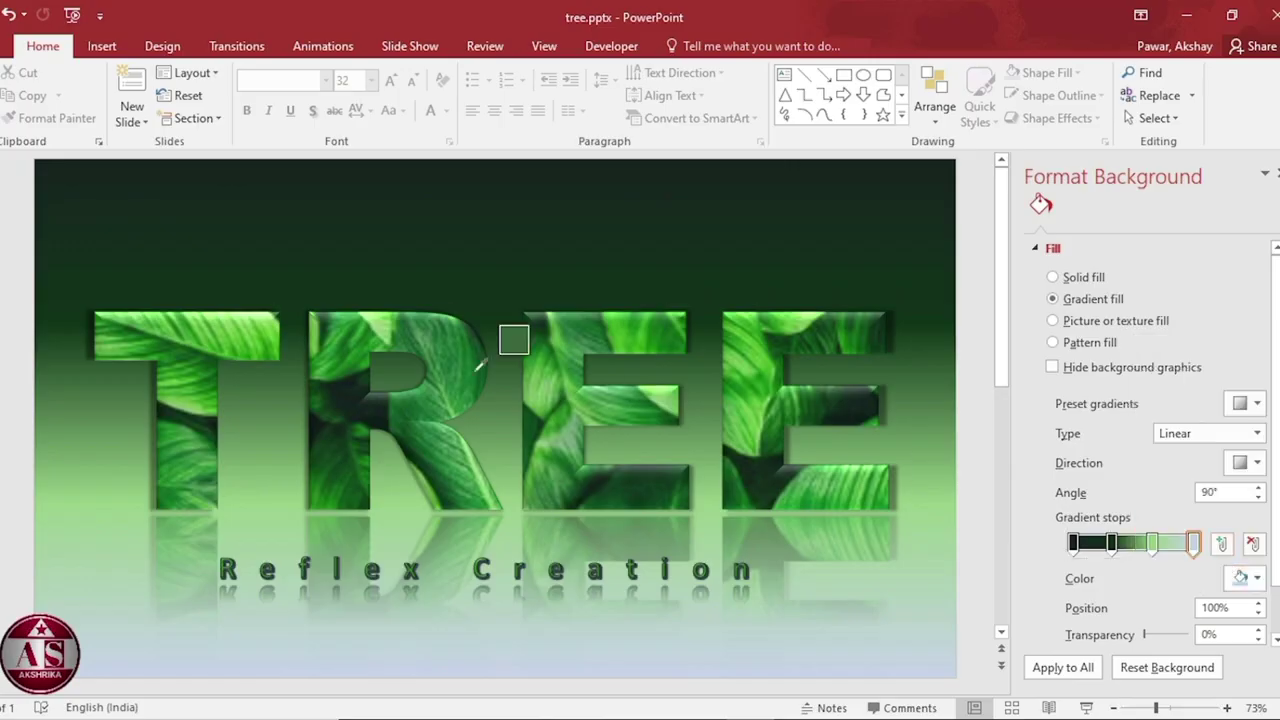
pyautogui.click(383, 326)
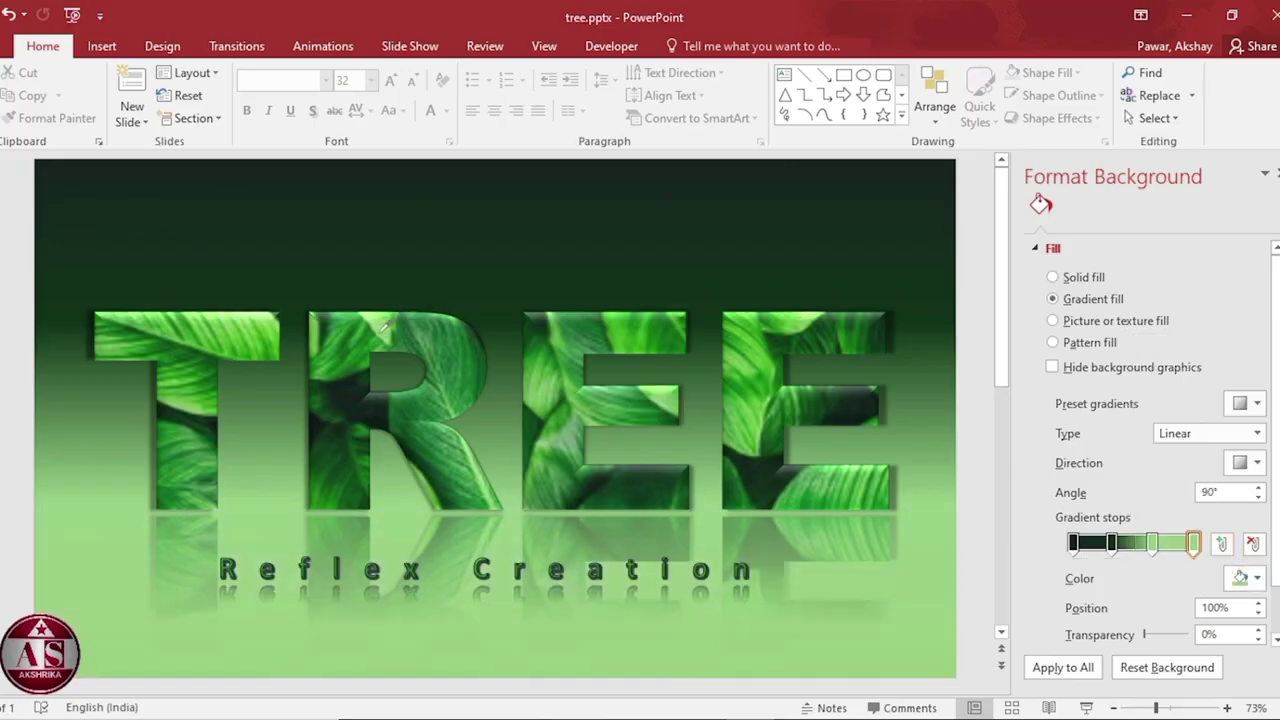
# Close the Format Background pane to show the finished green gradient slide.
pyautogui.click(1276, 173)
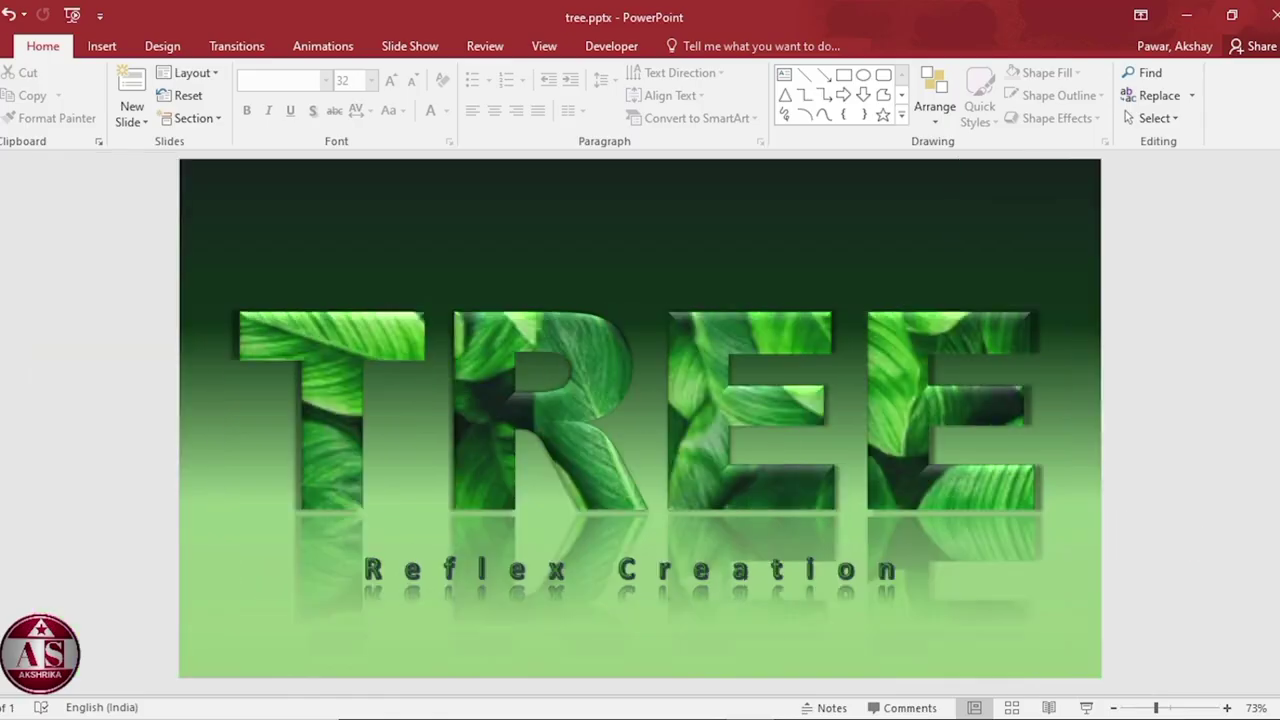